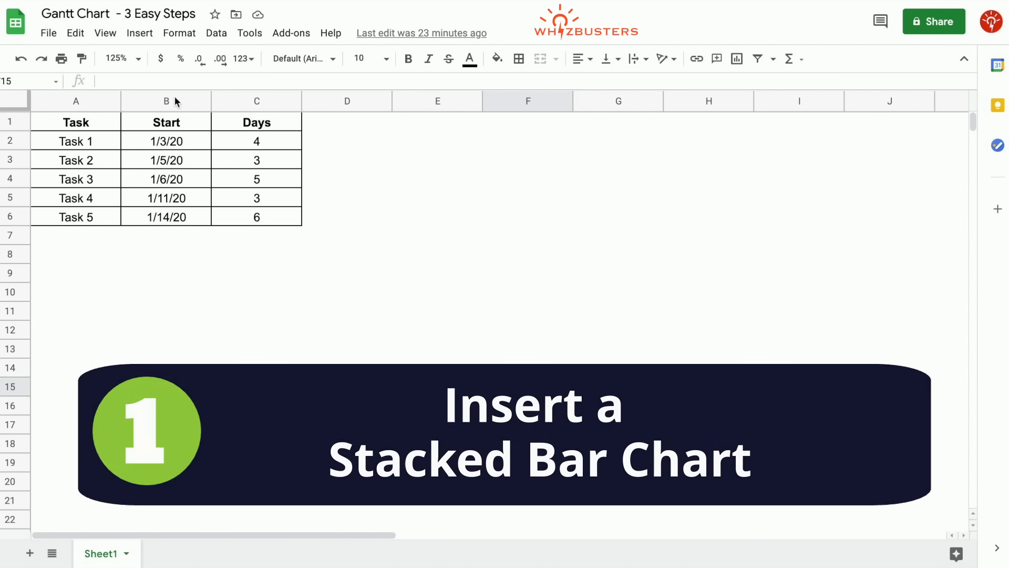
# Insert a stacked bar chart based on the Task, Start and Days data in columns A to C
pyautogui.moveTo(219, 99); pyautogui.dragTo(276, 107)
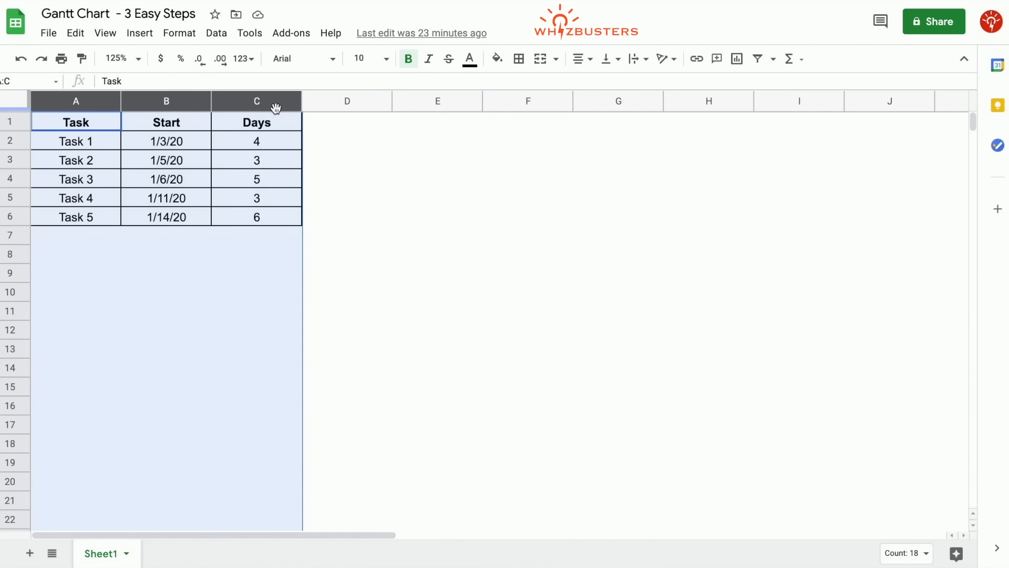
pyautogui.click(139, 33)
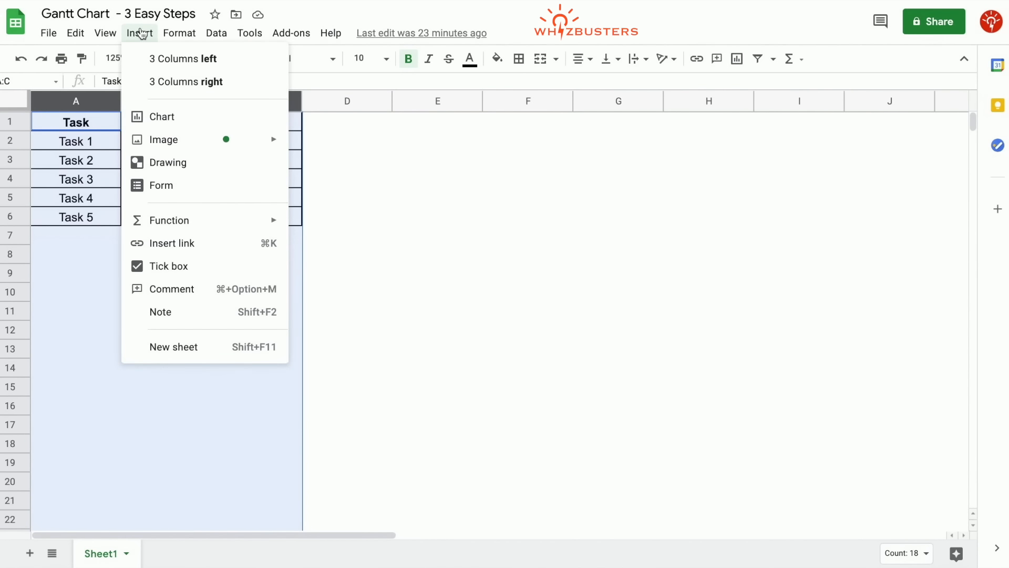
pyautogui.click(177, 125)
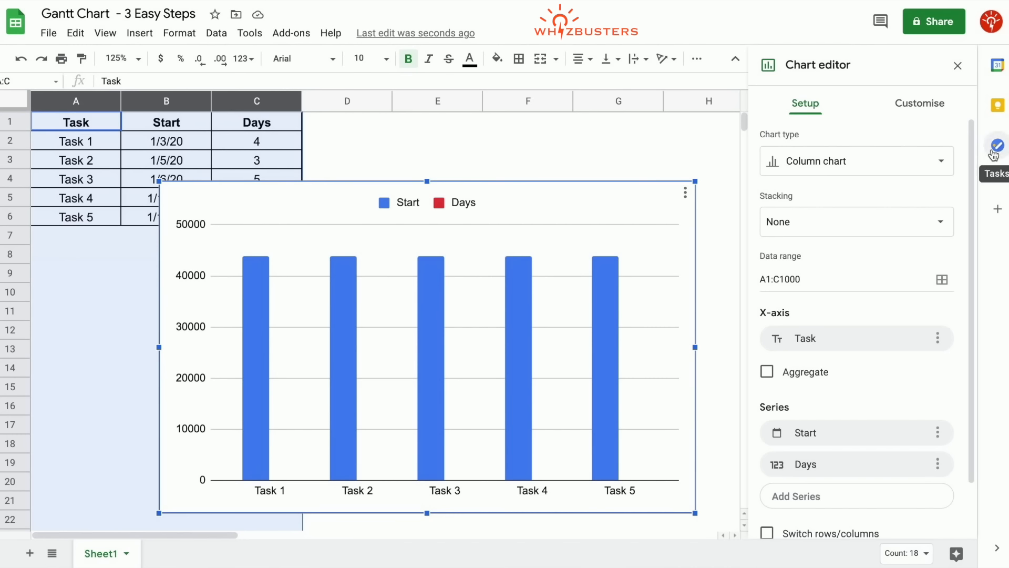
pyautogui.click(936, 172)
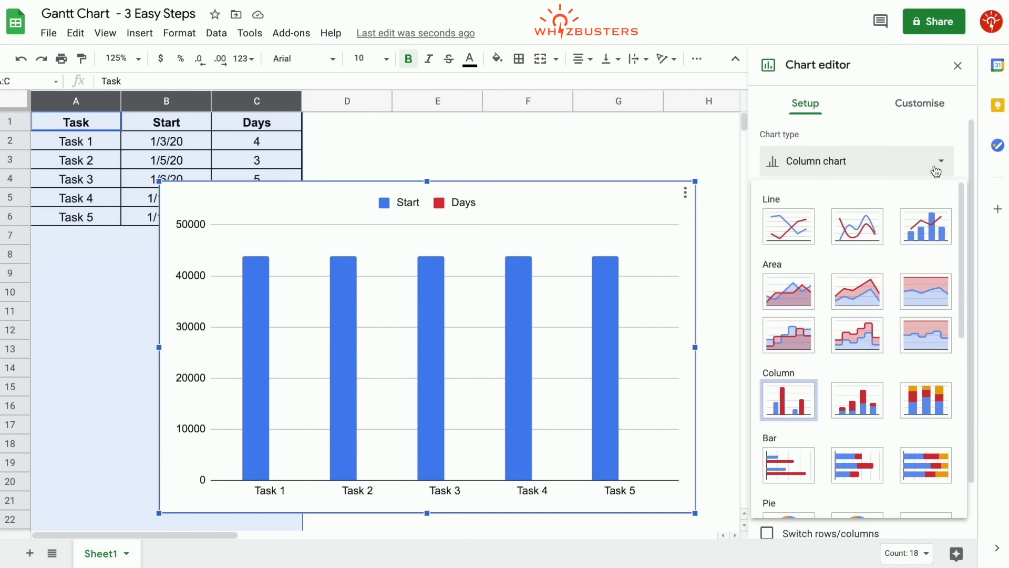
pyautogui.scroll(-2, 890, 340)
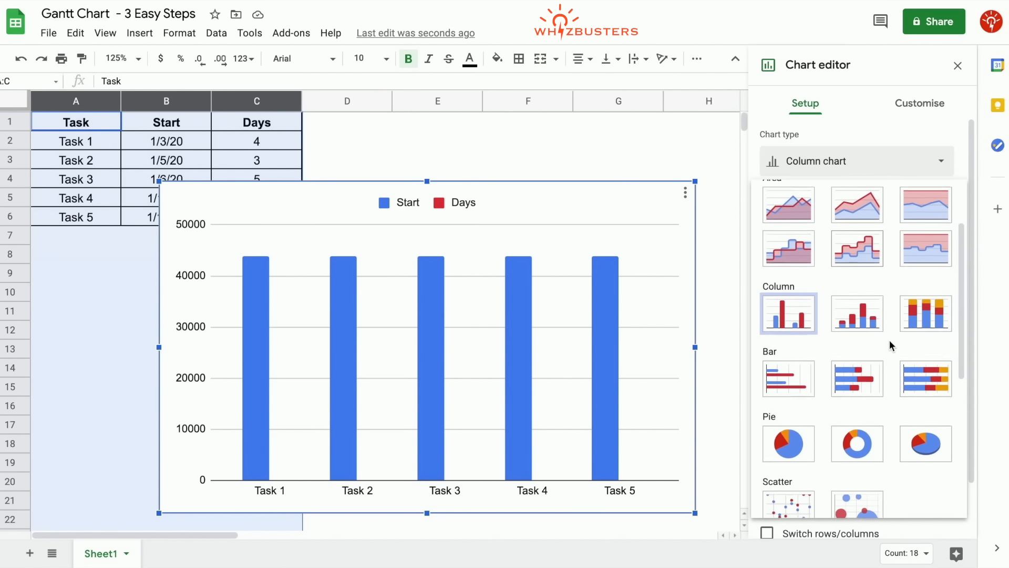
pyautogui.click(864, 363)
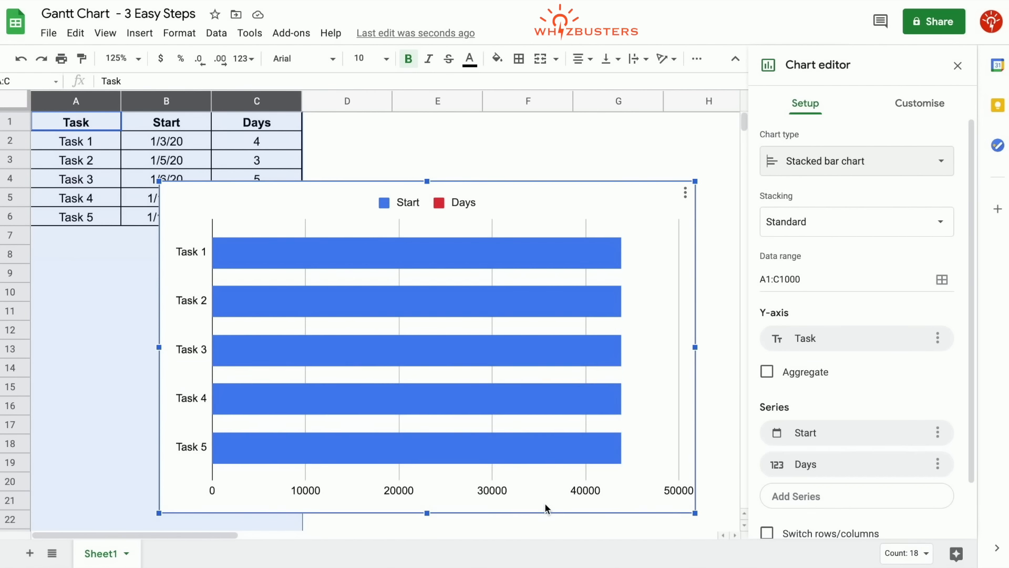
# Format the chart's horizontal axis numbers with a custom date format of day, full month and year, without the weekday
pyautogui.click(459, 492)
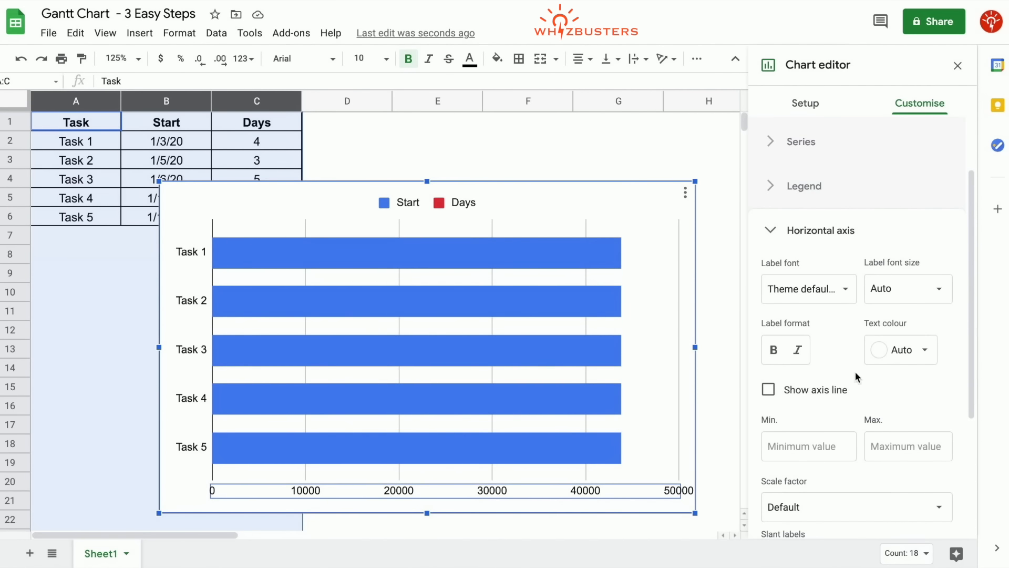
pyautogui.scroll(-1, 856, 374)
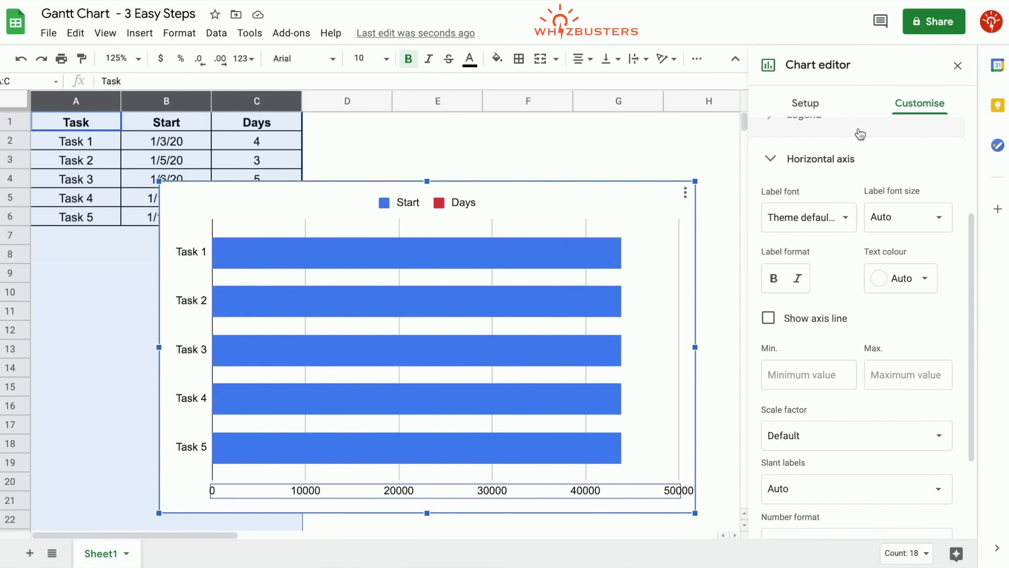
pyautogui.scroll(-2, 832, 513)
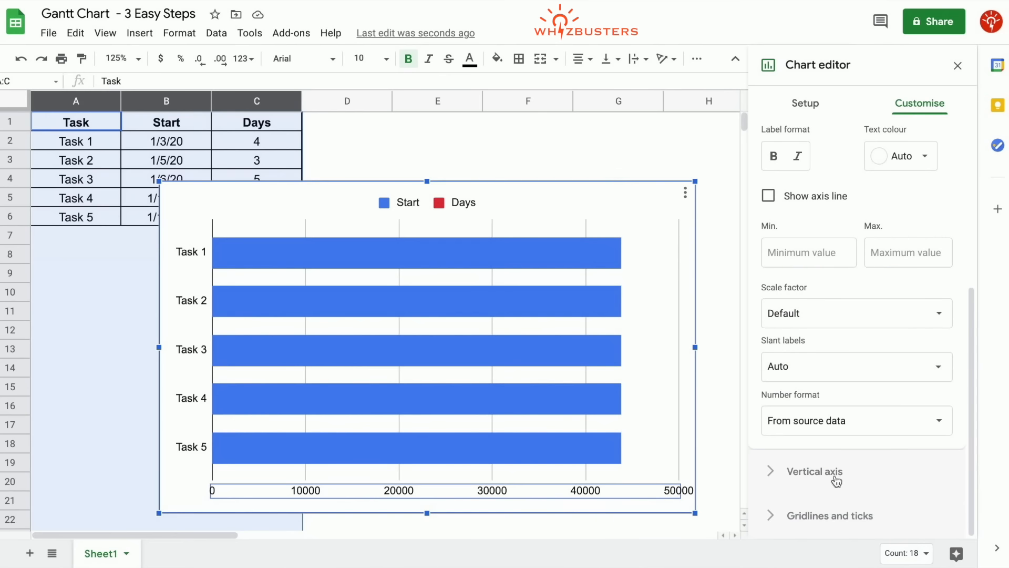
pyautogui.click(941, 420)
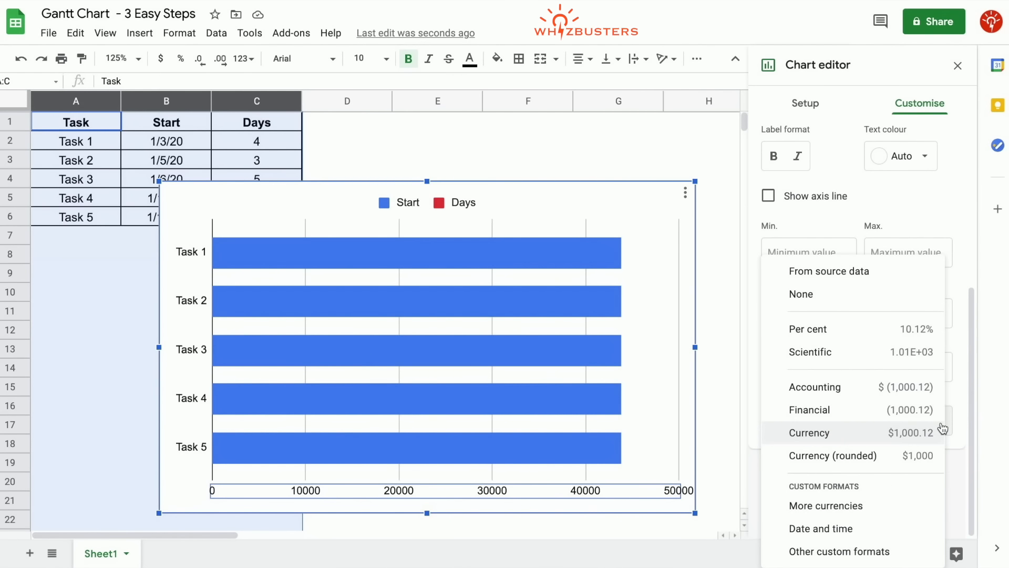
pyautogui.click(872, 534)
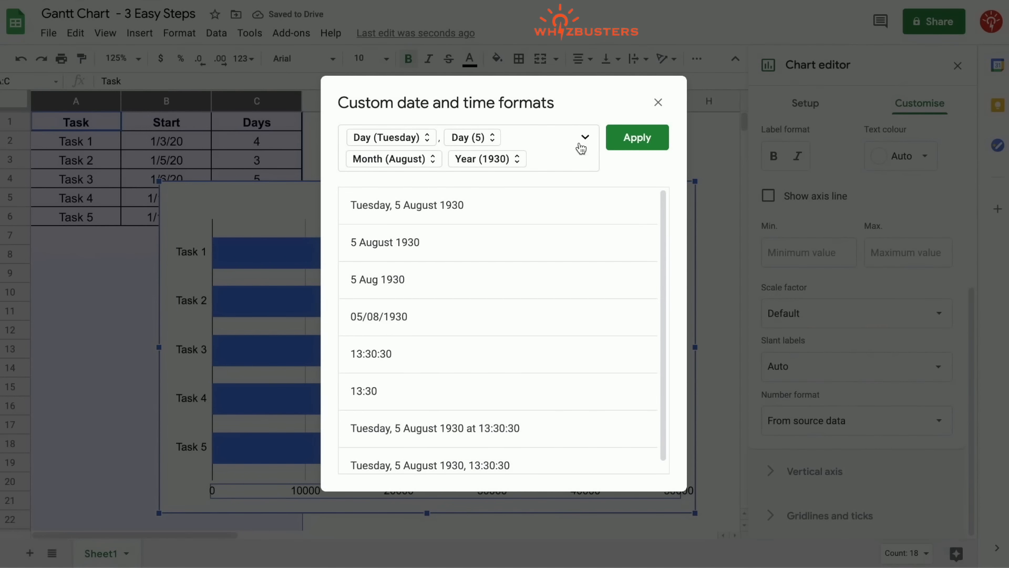
pyautogui.press('BackSpace')
pyautogui.press('BackSpace')
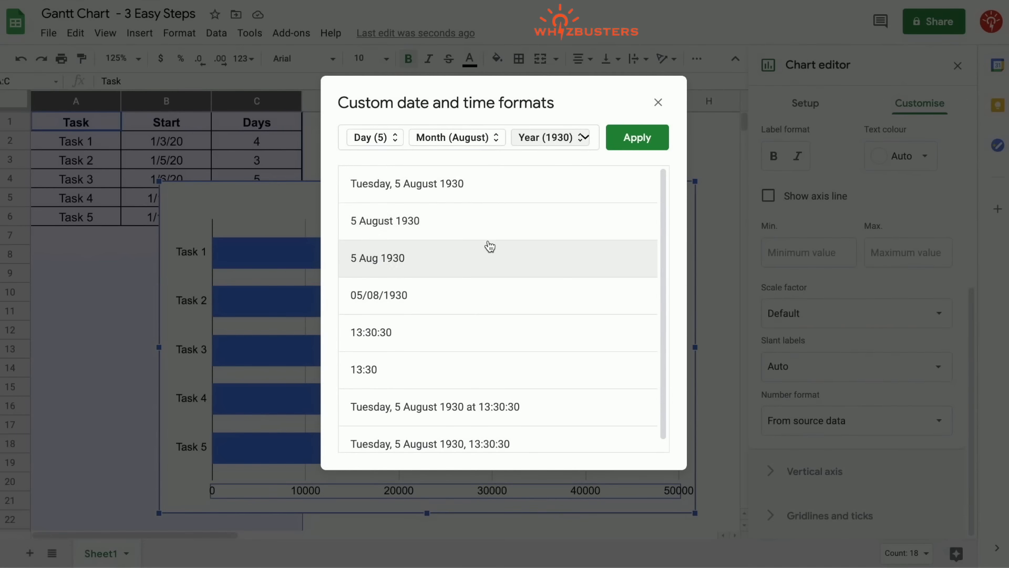
pyautogui.click(630, 142)
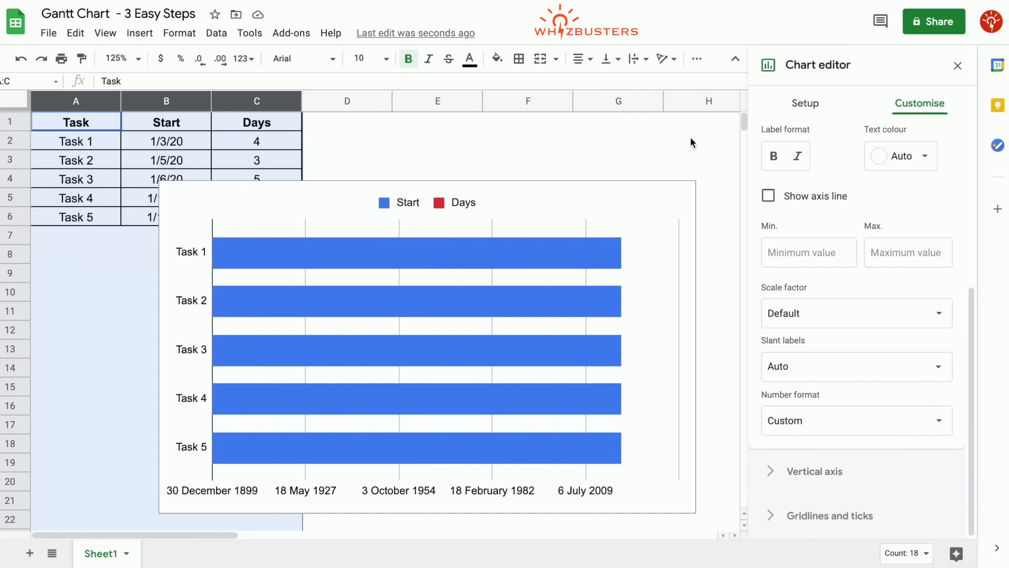
# Enter the date Jan 1 2020 in cell G2
pyautogui.click(633, 137)
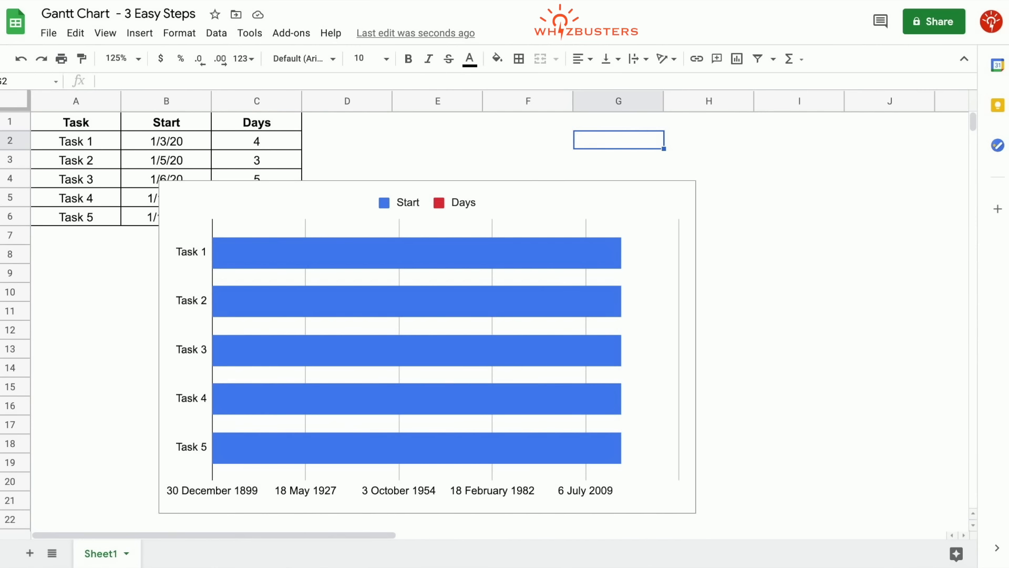
pyautogui.write('Jan 1 20')
pyautogui.press('BackSpace')
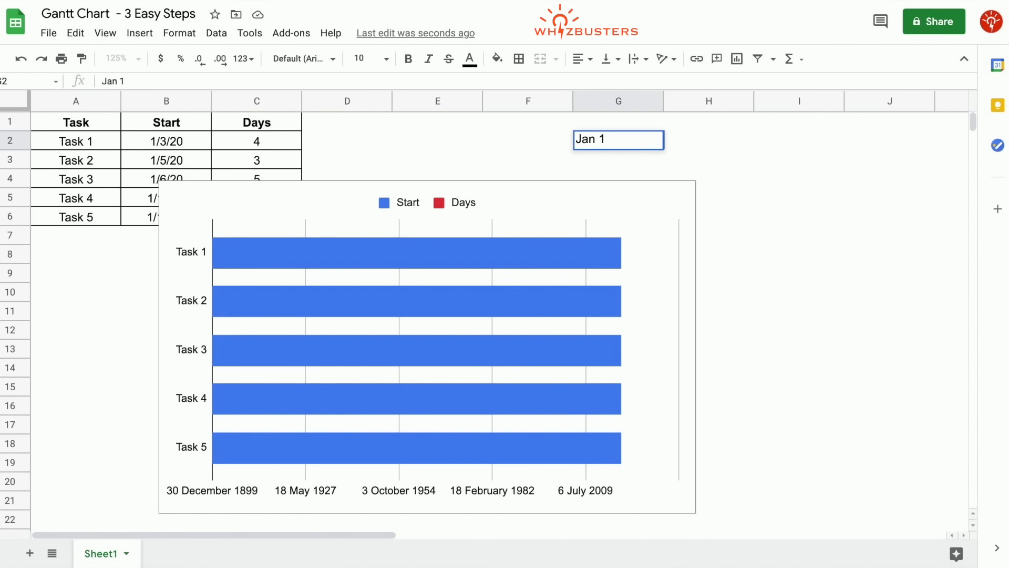
pyautogui.write('2020')
pyautogui.press('Return')
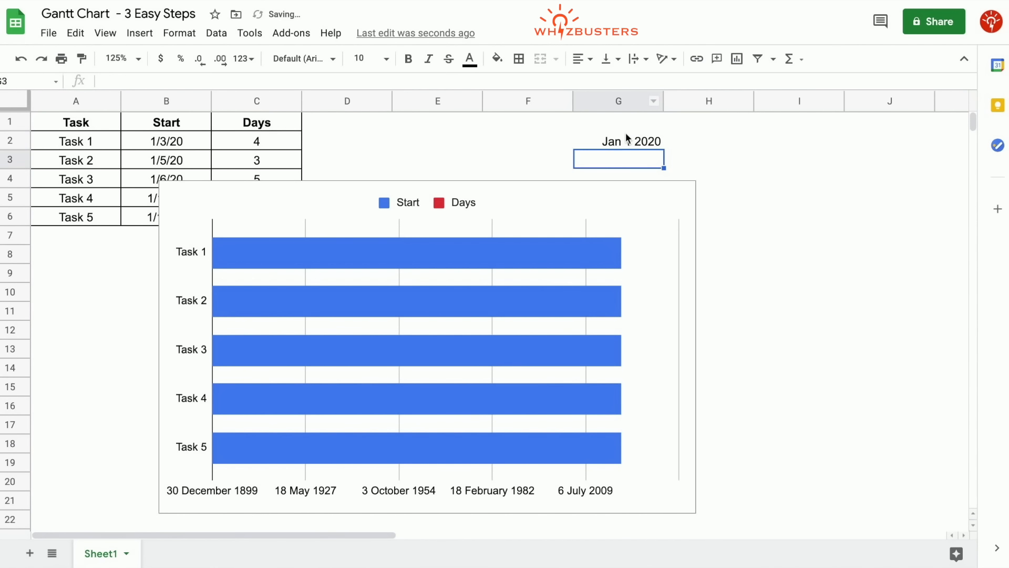
# Convert the date in cell G2 to its serial number by applying the Automatic number format
pyautogui.click(626, 138)
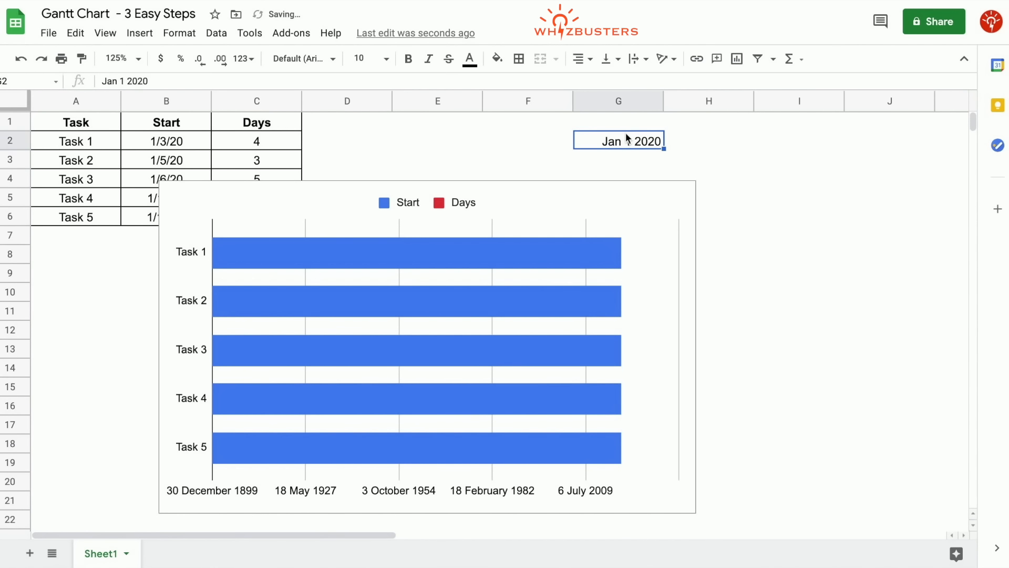
pyautogui.click(185, 36)
pyautogui.moveTo(252, 94)
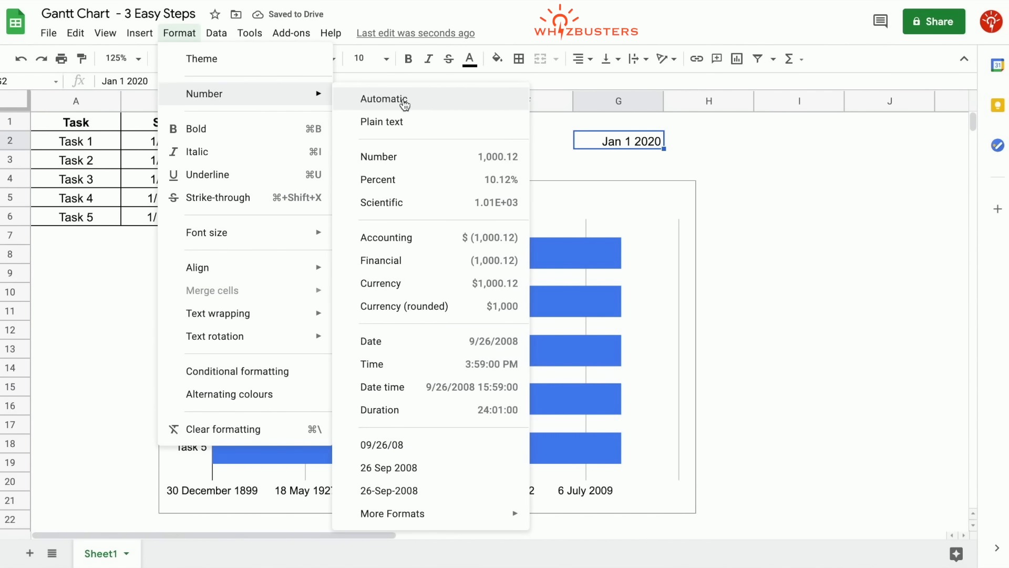
pyautogui.click(433, 99)
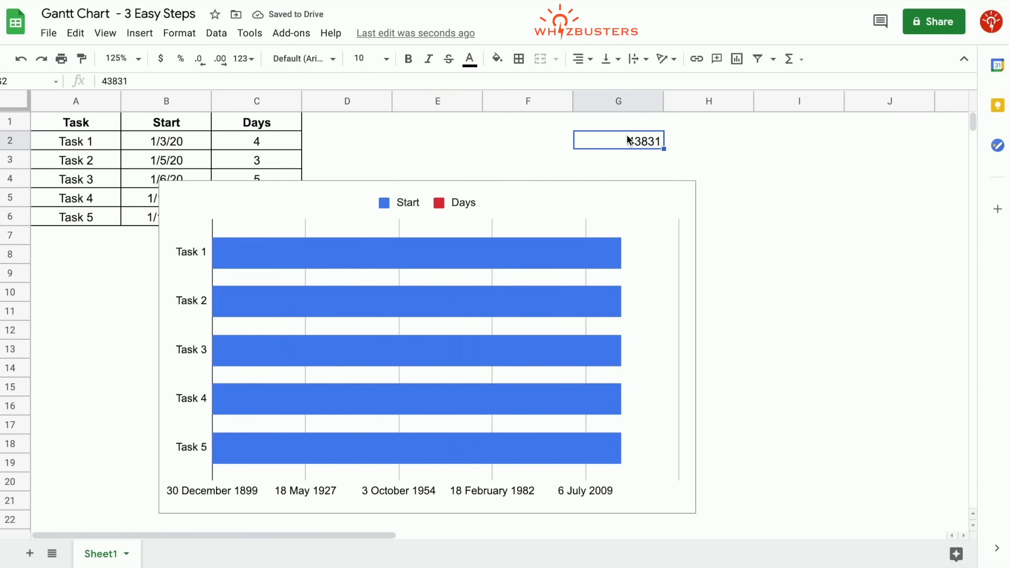
# Copy the value 43831 from cell G2 and paste it as the minimum of the chart's horizontal axis
pyautogui.hotkey('ctrl', 'c')
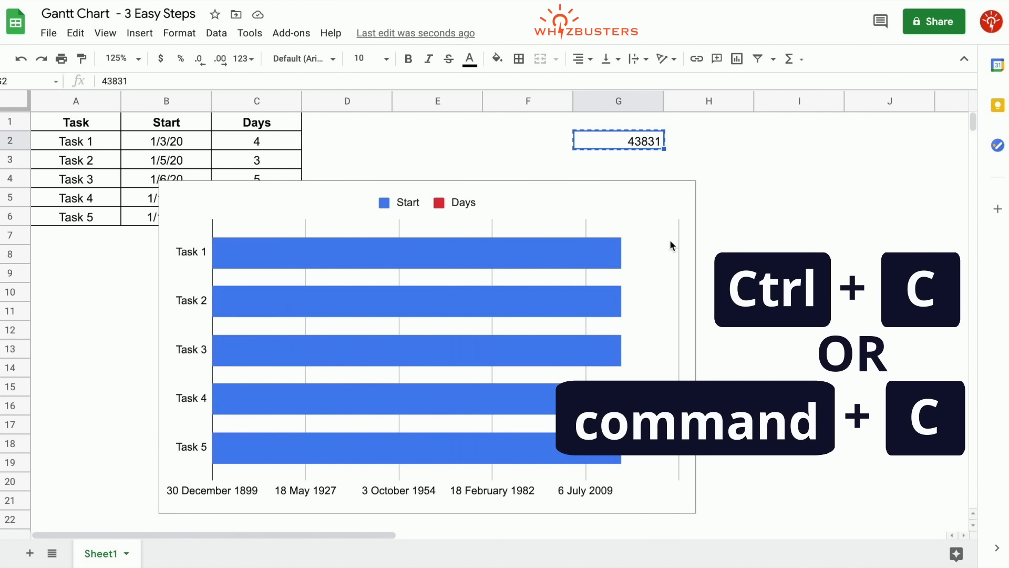
pyautogui.doubleClick(487, 489)
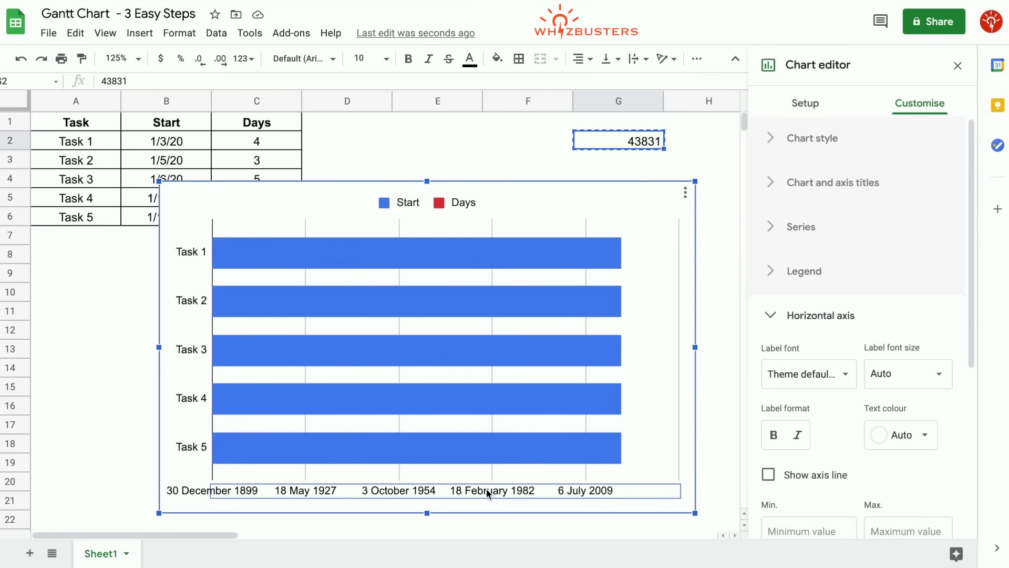
pyautogui.scroll(-3, 773, 468)
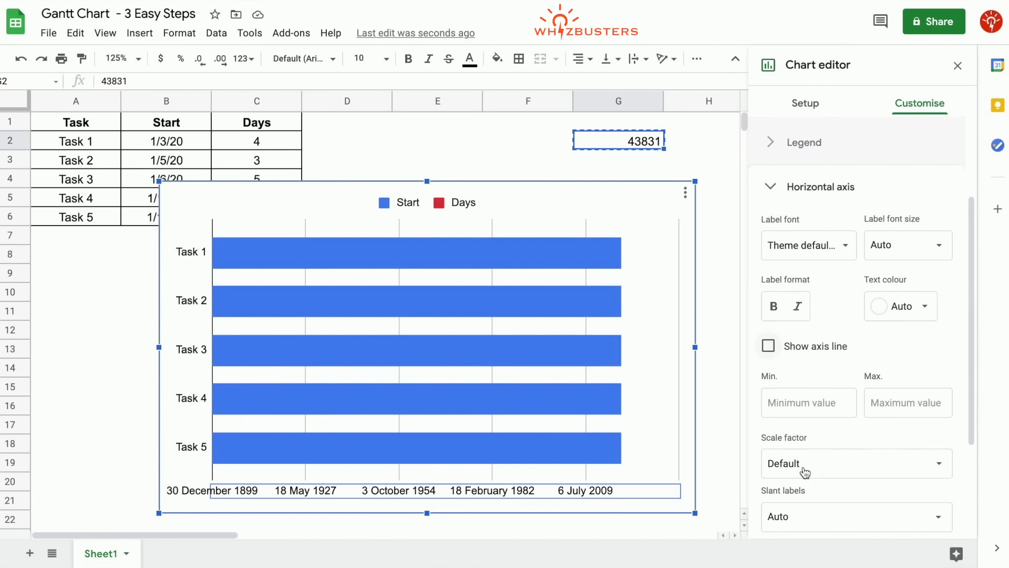
pyautogui.click(804, 405)
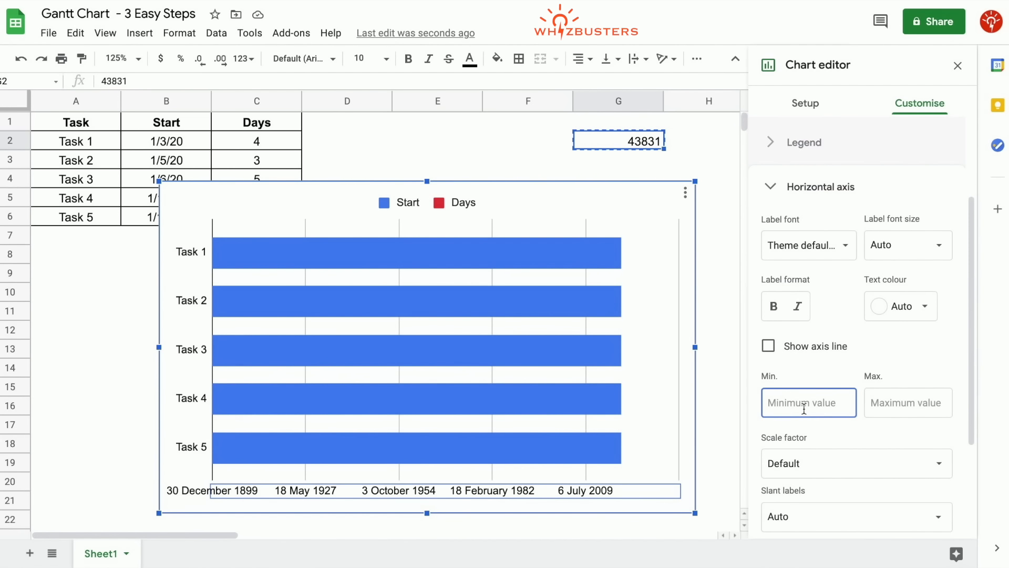
pyautogui.hotkey('ctrl', 'v')
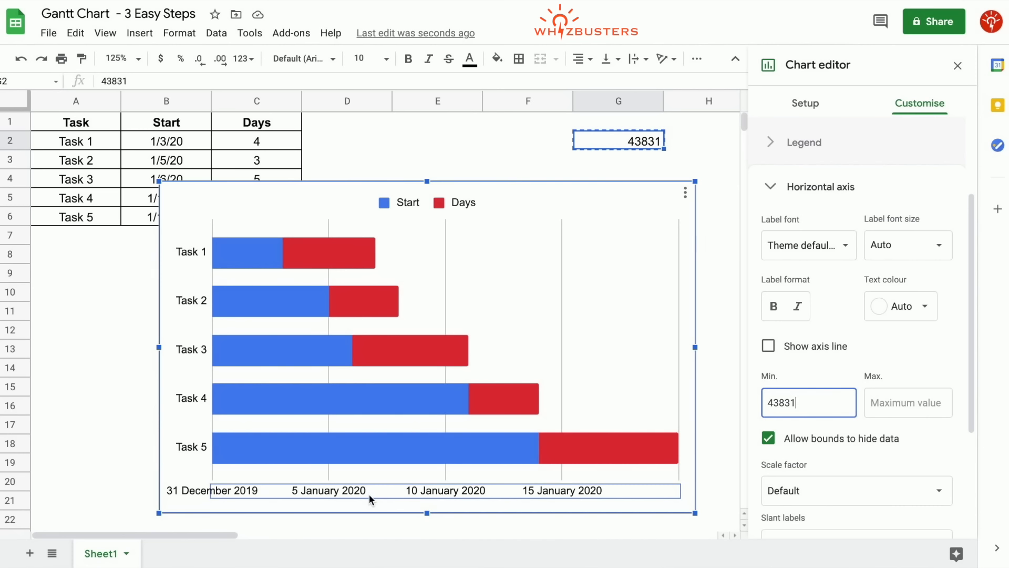
# Make the Start series bars invisible by setting their fill opacity to 0%
pyautogui.click(276, 298)
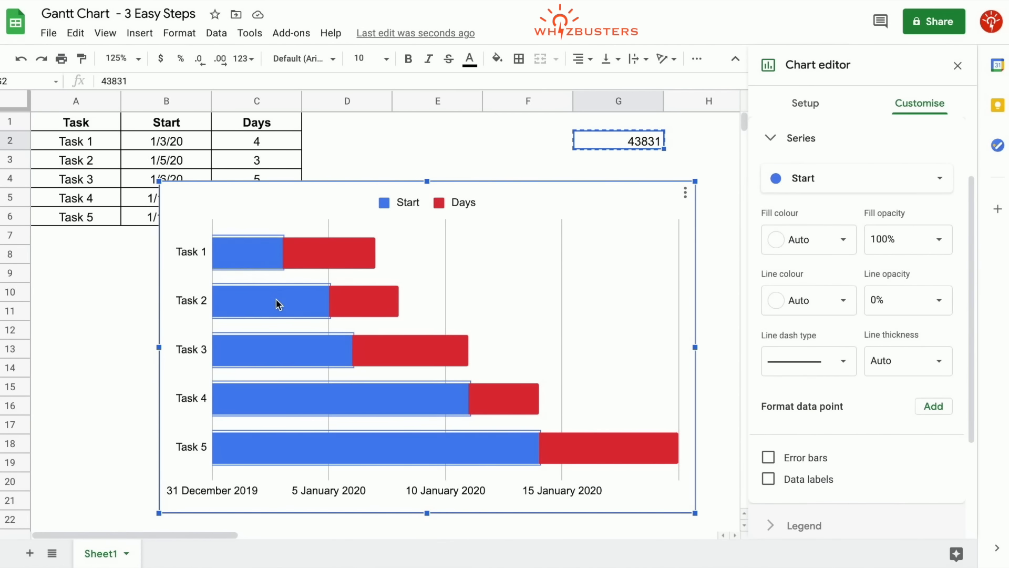
pyautogui.click(938, 250)
pyautogui.click(897, 270)
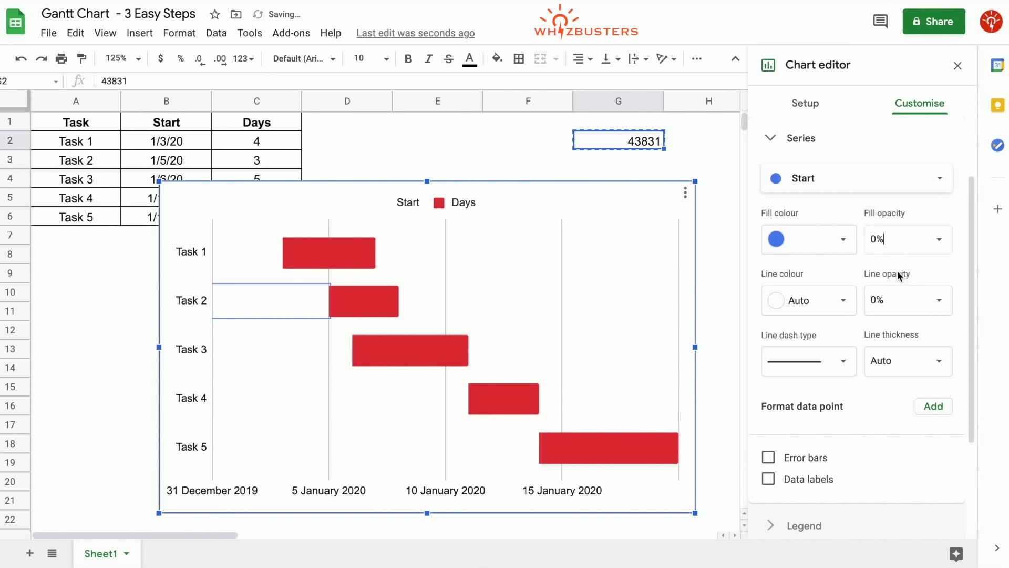
# Turn off the major gridlines of the chart's horizontal axis
pyautogui.click(446, 273)
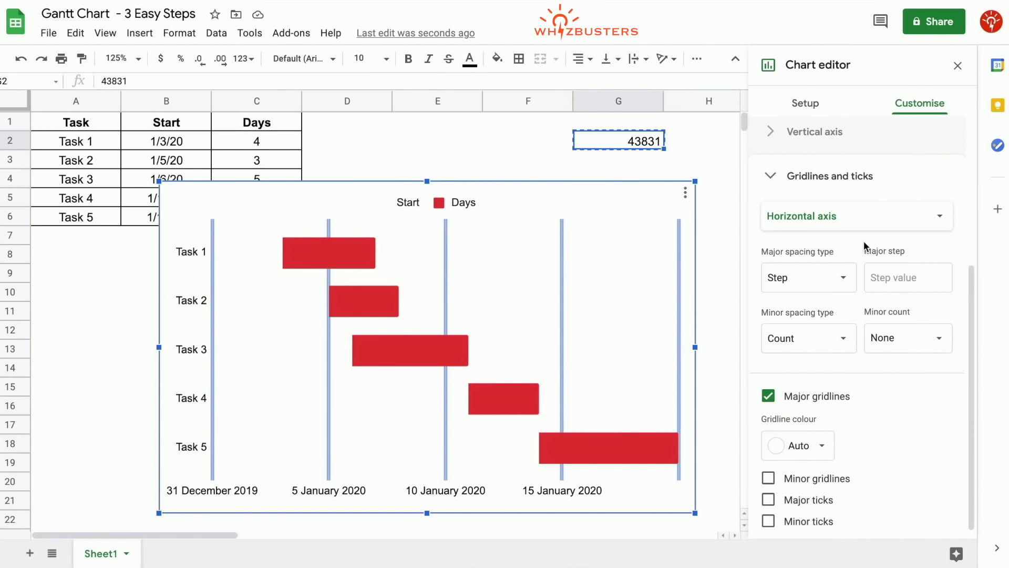
pyautogui.click(768, 396)
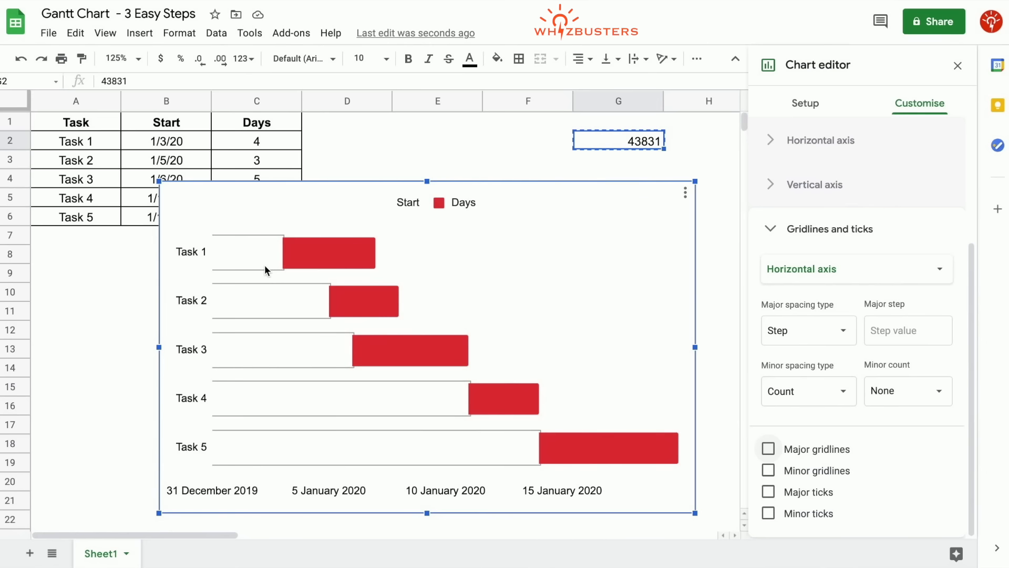
pyautogui.click(763, 237)
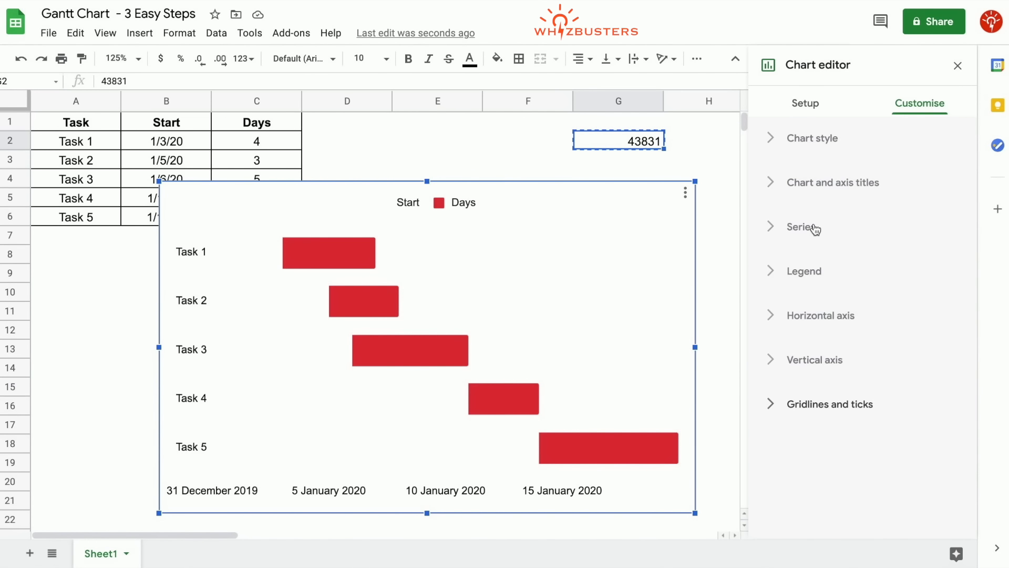
# Add data labels to the Start series and set their position to Inside end
pyautogui.click(815, 229)
pyautogui.scroll(-4, 820, 280)
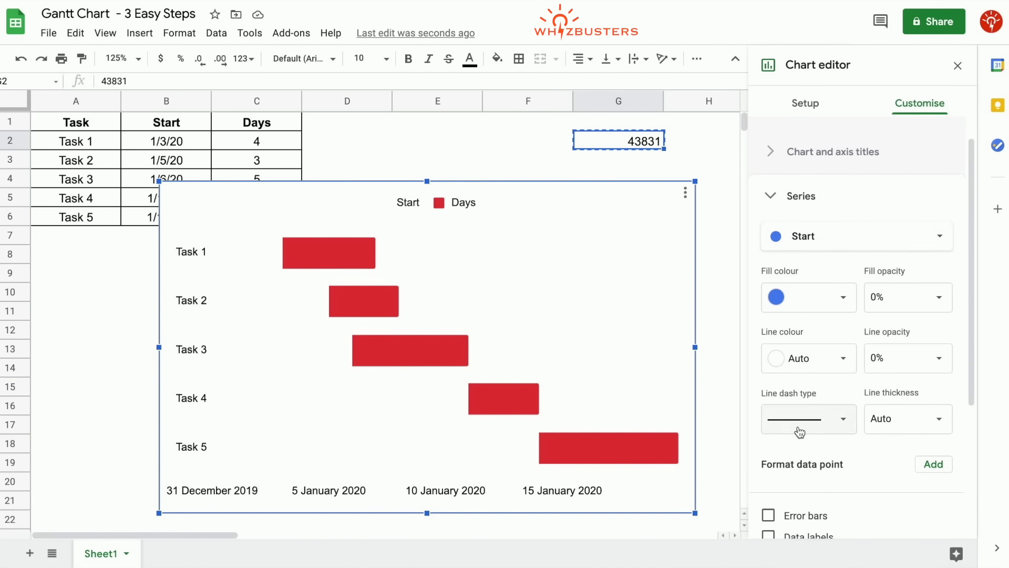
pyautogui.click(771, 362)
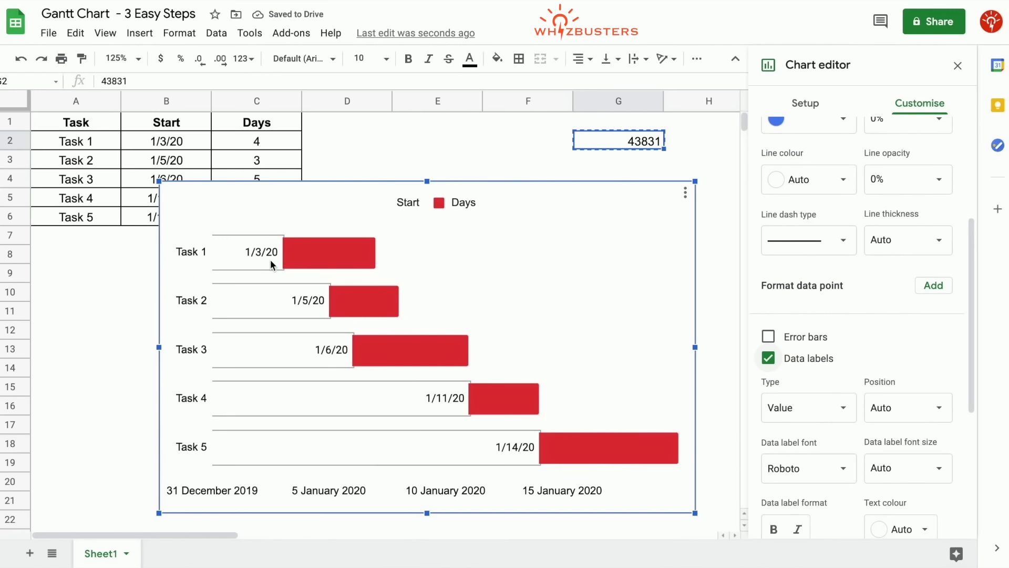
pyautogui.scroll(-3, 876, 360)
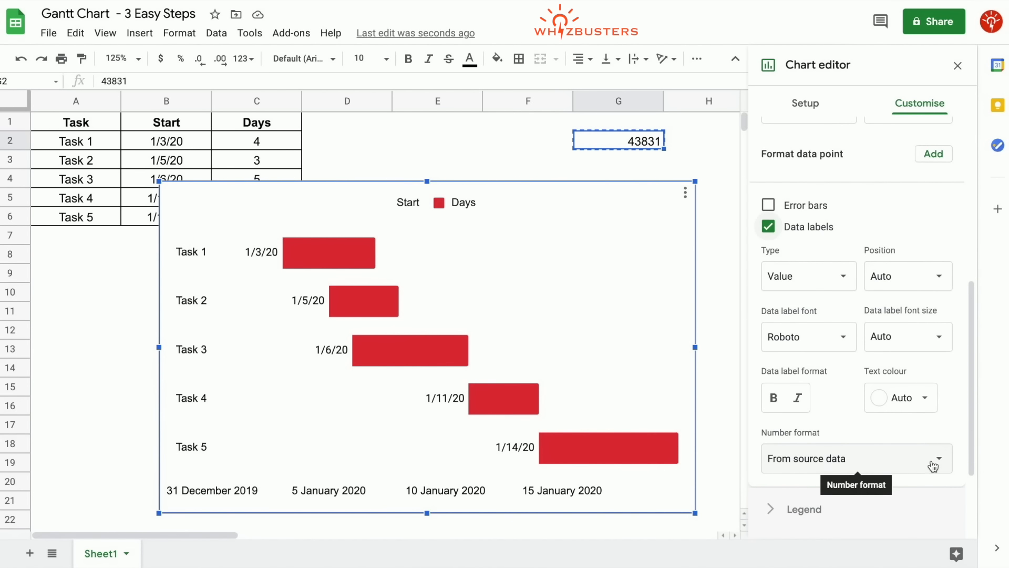
pyautogui.click(924, 289)
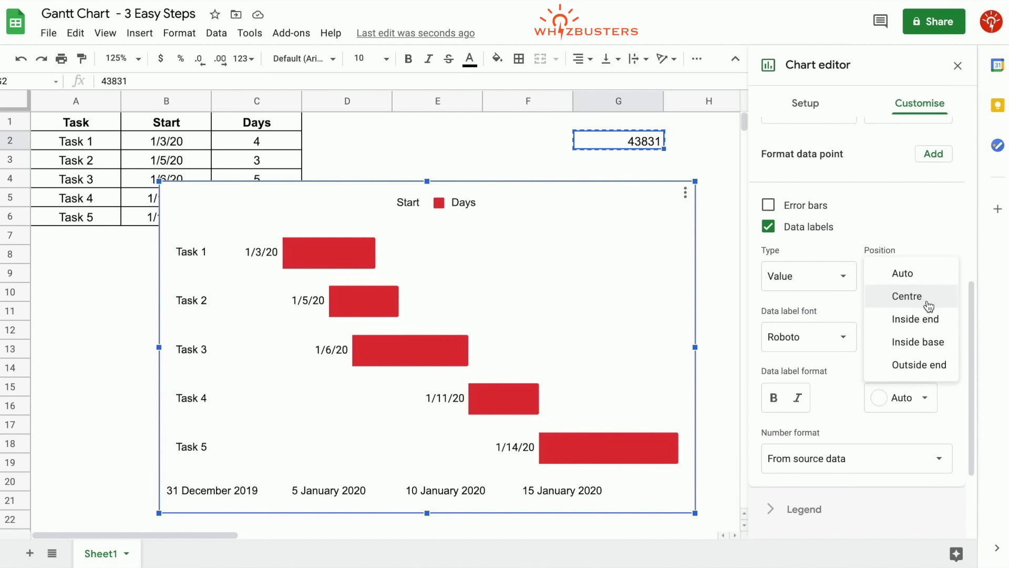
pyautogui.click(931, 321)
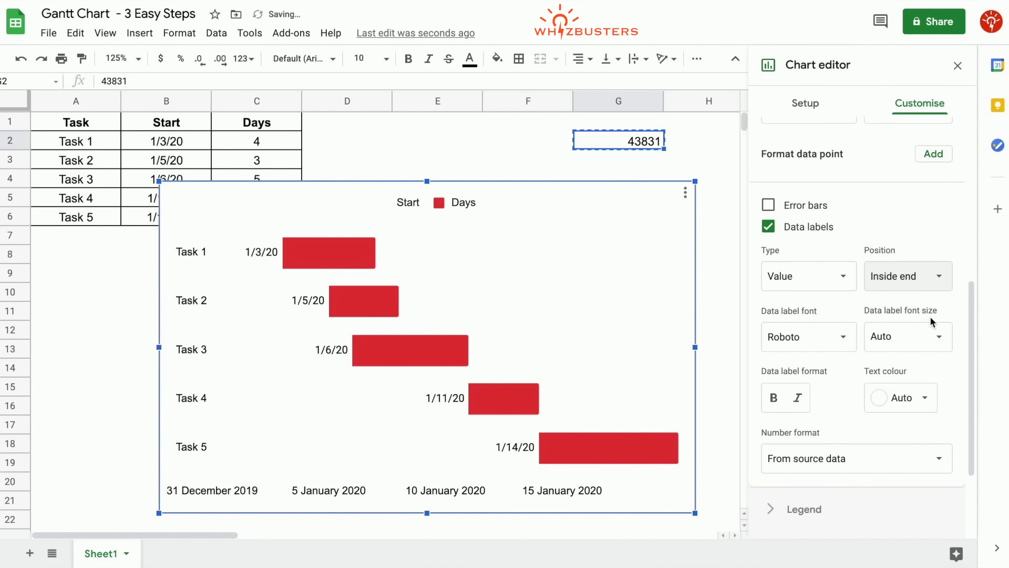
# Format the Start data labels as a custom date with day and abbreviated month, without the year, and italicise them
pyautogui.click(830, 467)
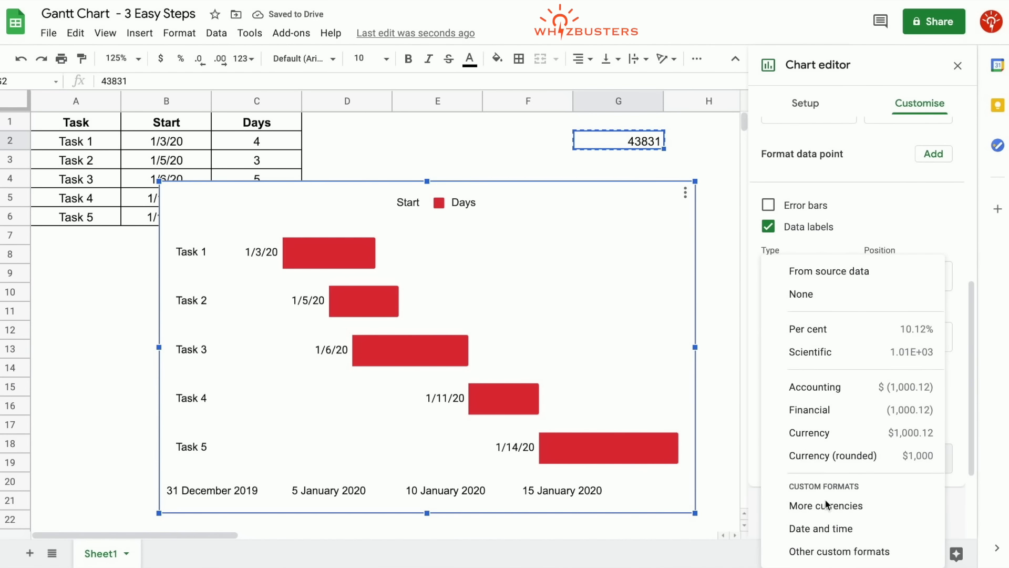
pyautogui.click(828, 530)
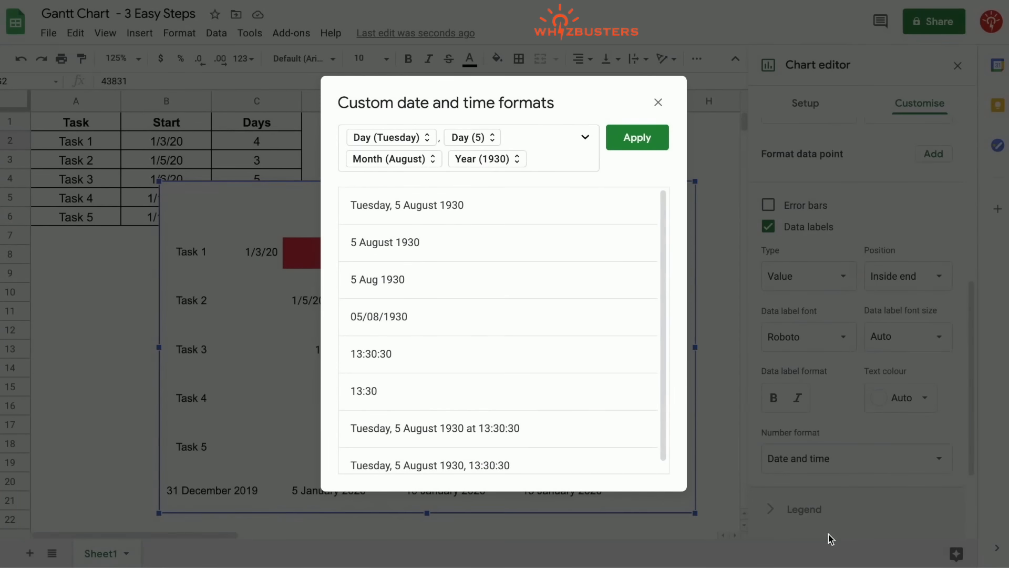
pyautogui.click(582, 139)
pyautogui.click(462, 231)
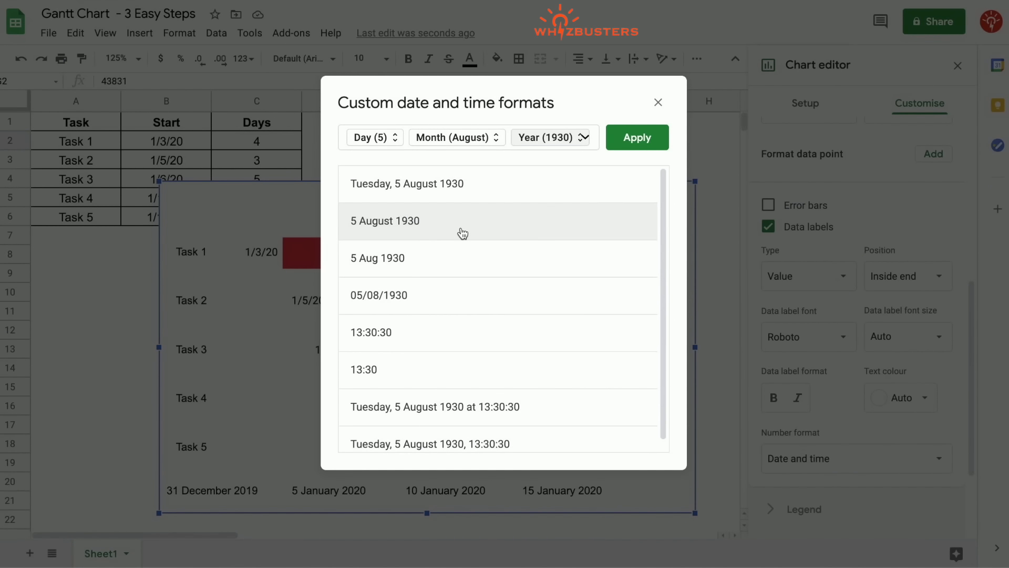
pyautogui.click(430, 271)
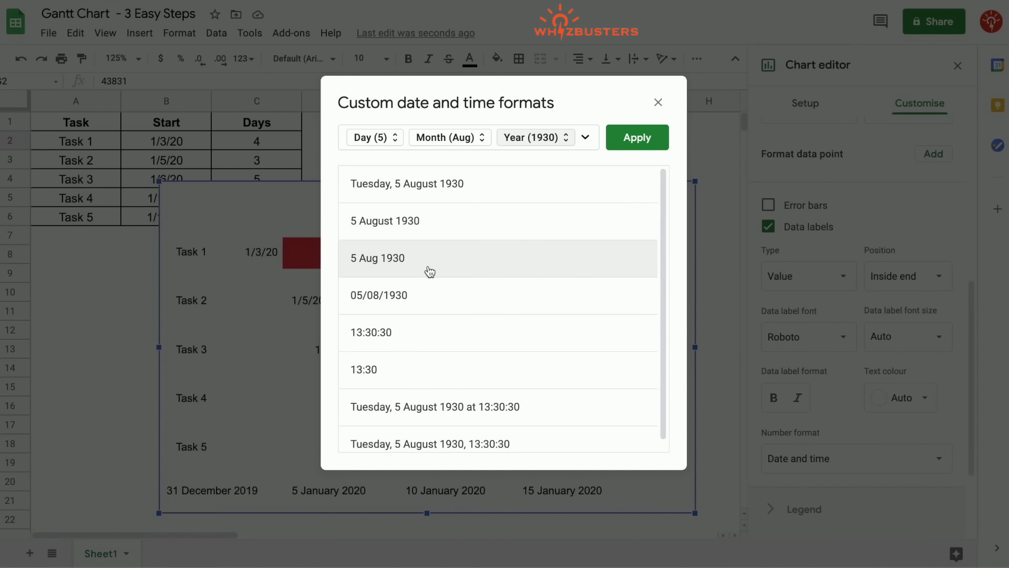
pyautogui.click(565, 141)
pyautogui.click(558, 175)
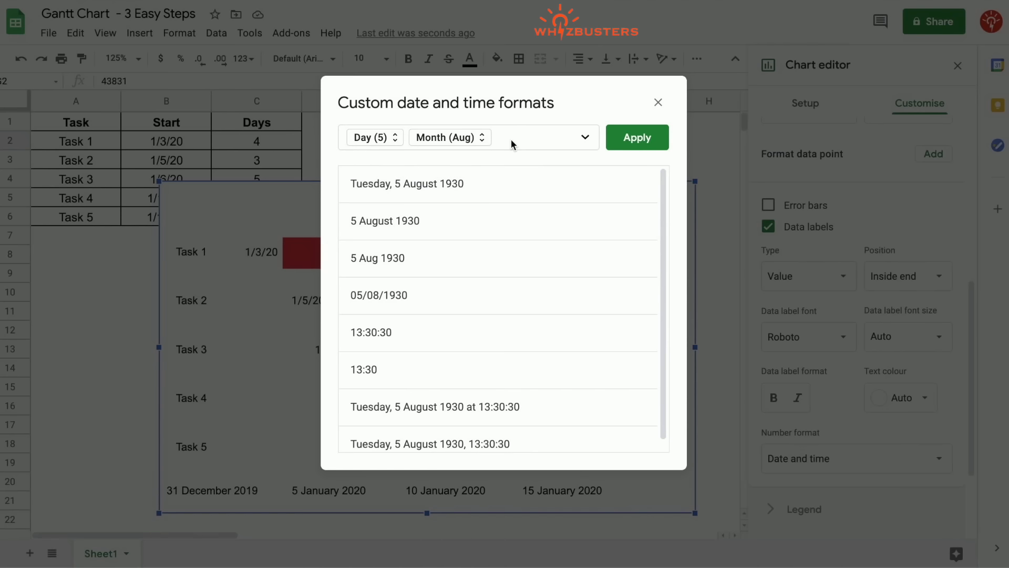
pyautogui.click(631, 151)
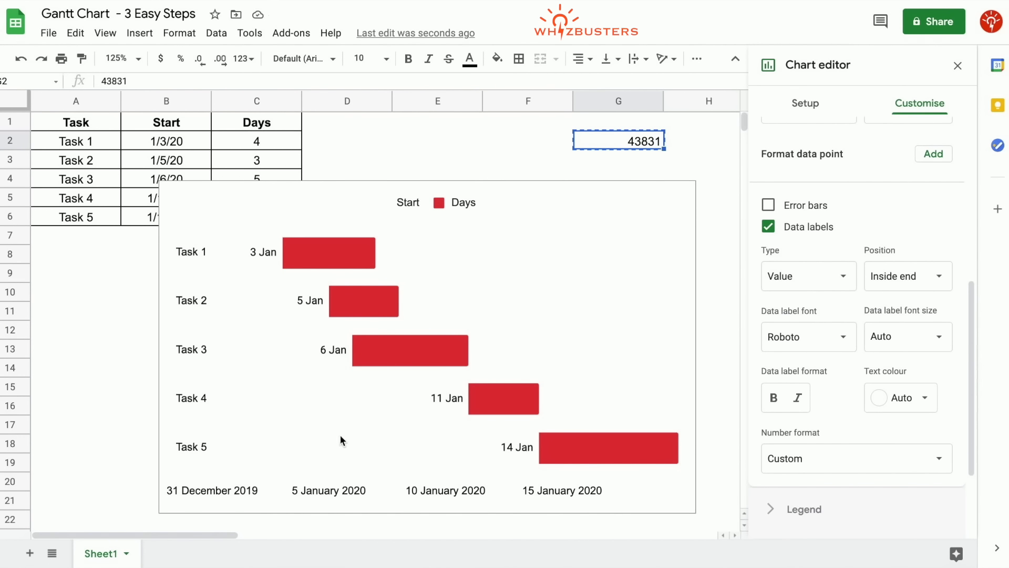
pyautogui.click(263, 253)
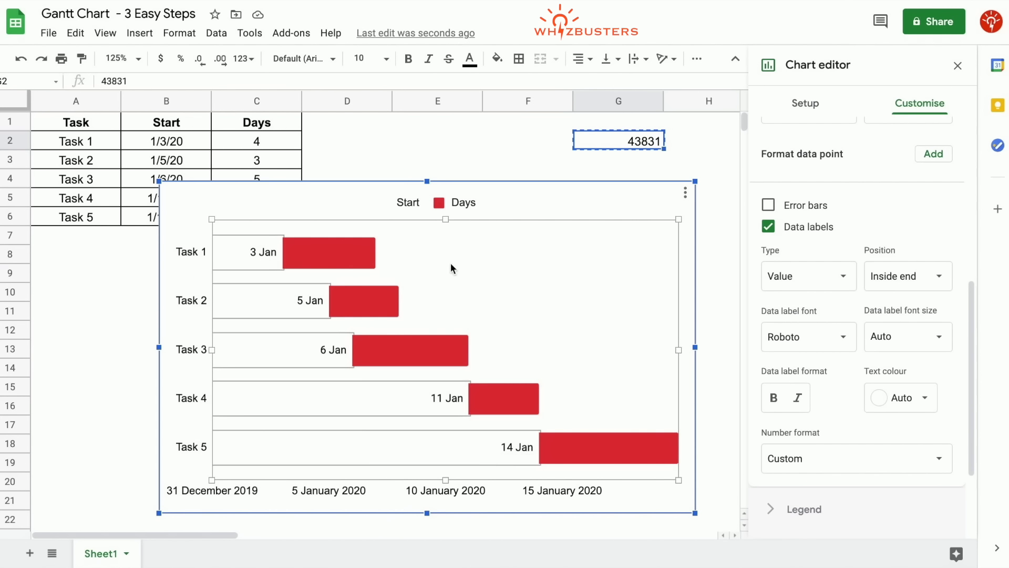
pyautogui.click(799, 399)
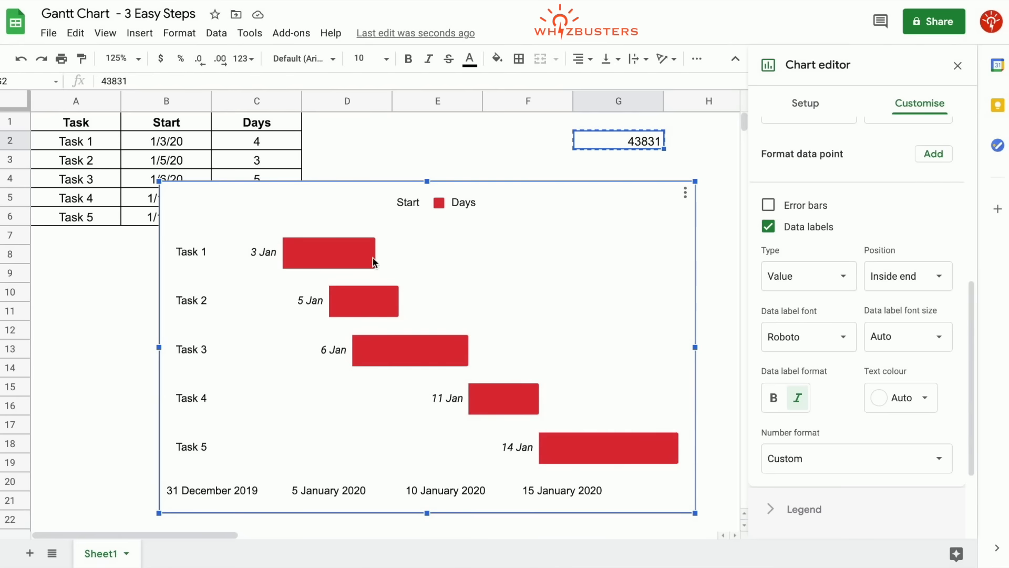
# Add data labels to the Days series and set their position to Inside end
pyautogui.click(355, 260)
pyautogui.press('Escape')
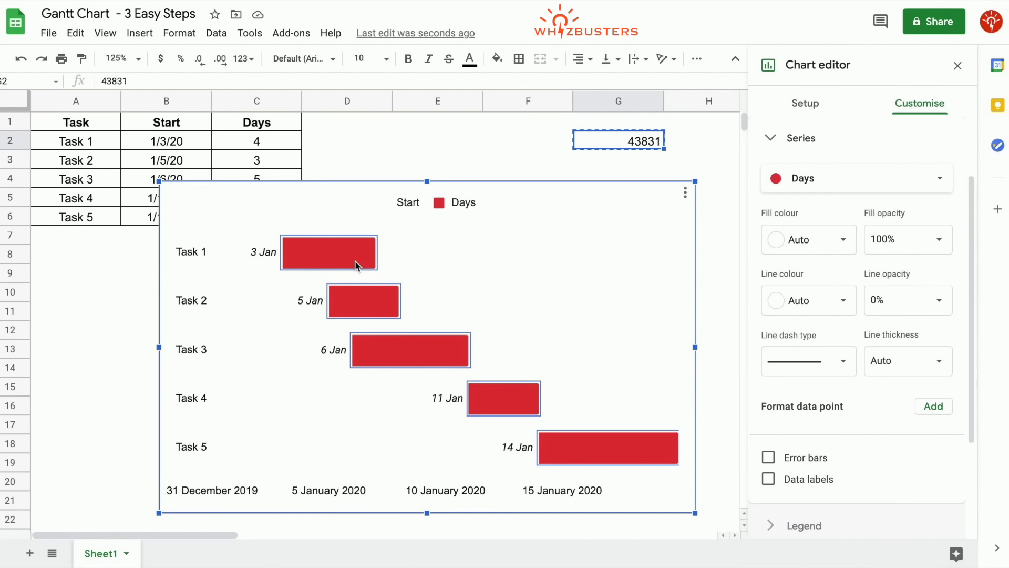
pyautogui.doubleClick(522, 228)
pyautogui.click(778, 318)
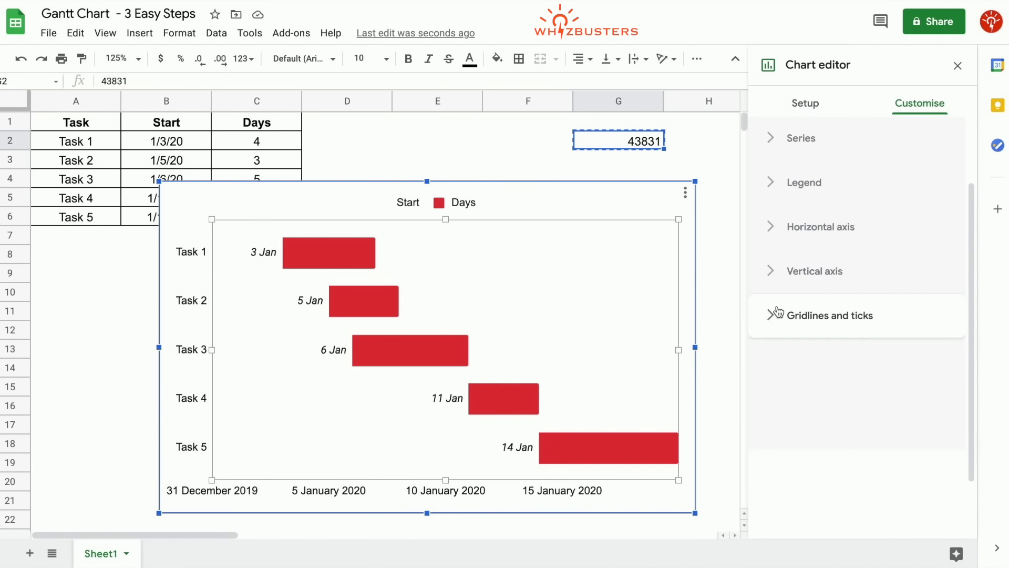
pyautogui.click(770, 237)
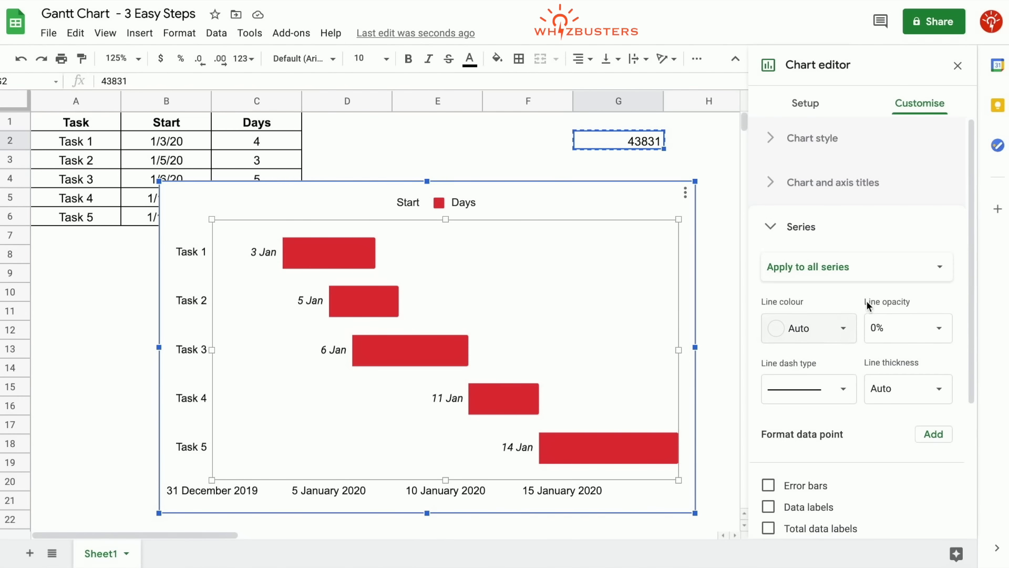
pyautogui.click(846, 274)
pyautogui.click(844, 317)
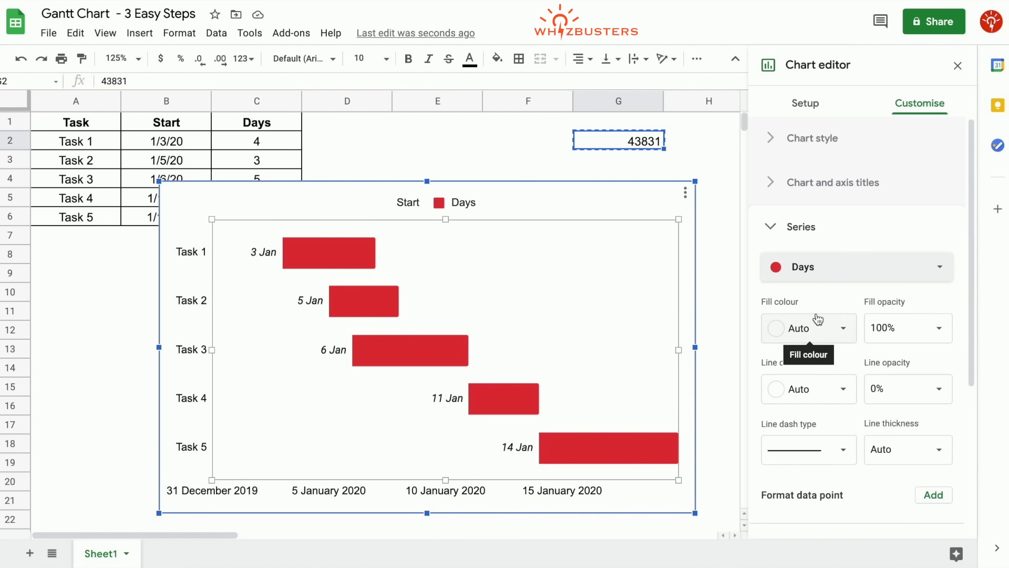
pyautogui.scroll(-1, 857, 433)
pyautogui.scroll(-3, 857, 433)
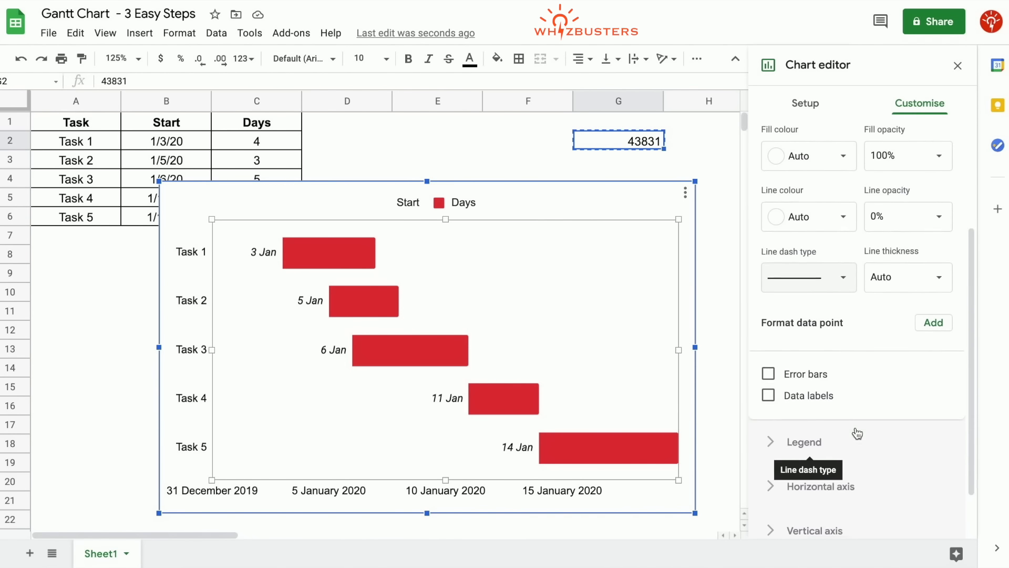
pyautogui.click(768, 395)
pyautogui.scroll(-2, 820, 384)
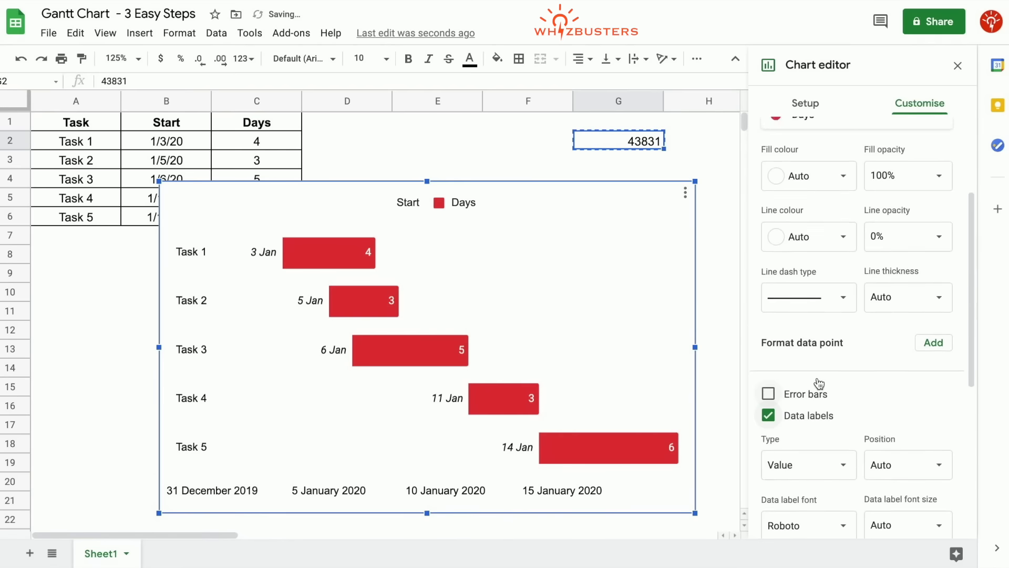
pyautogui.click(927, 373)
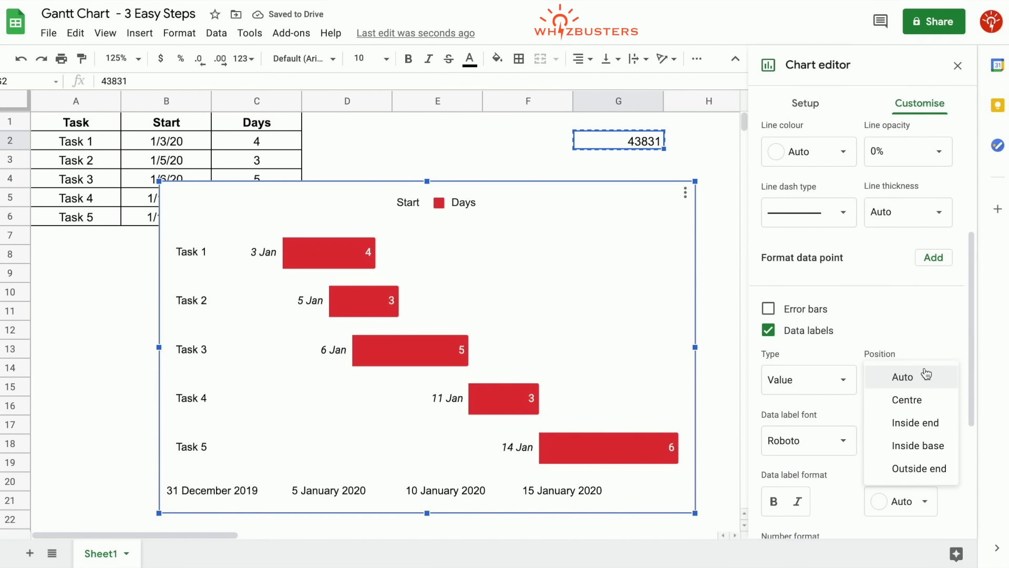
pyautogui.click(925, 427)
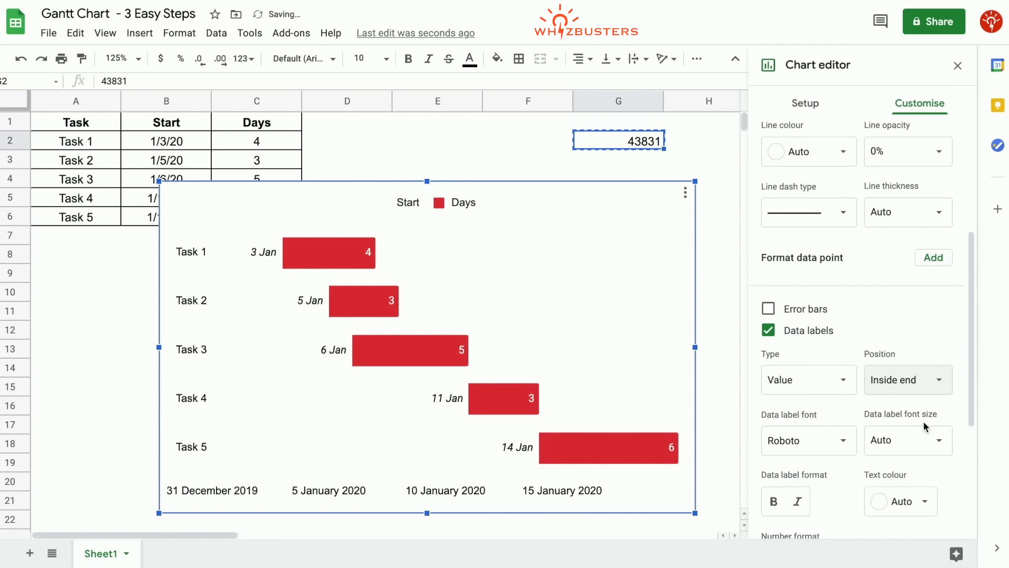
# Change the fill colour of the Days series bars to dark red
pyautogui.click(396, 310)
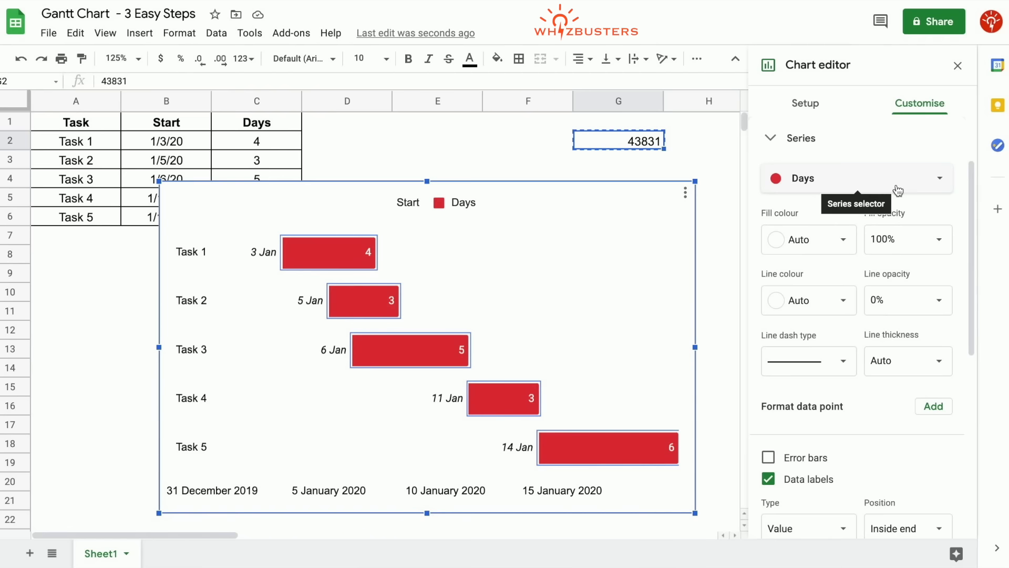
pyautogui.click(843, 243)
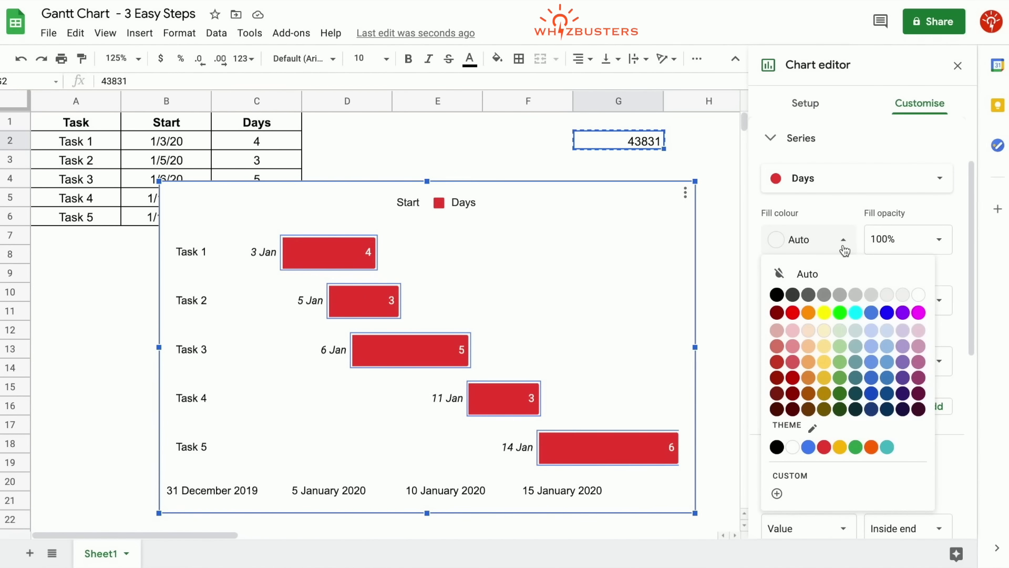
pyautogui.click(793, 379)
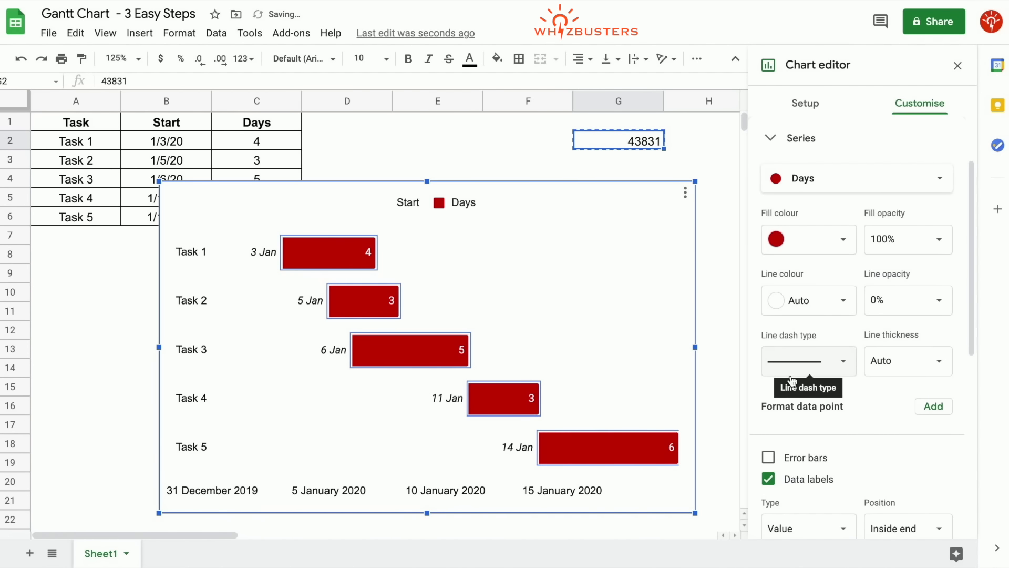
# Set the chart legend's position to Bottom
pyautogui.click(451, 209)
pyautogui.click(451, 209)
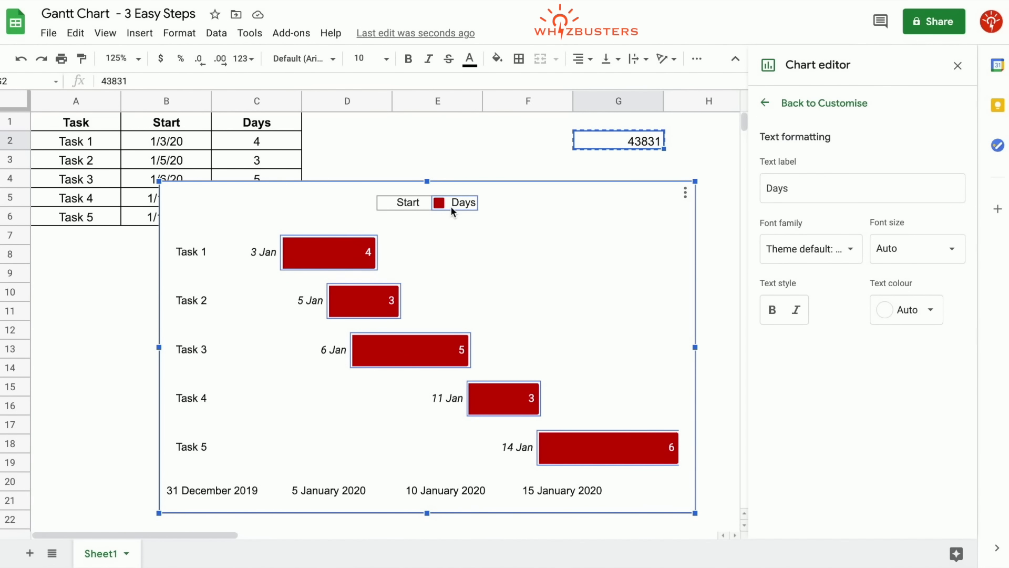
pyautogui.click(781, 103)
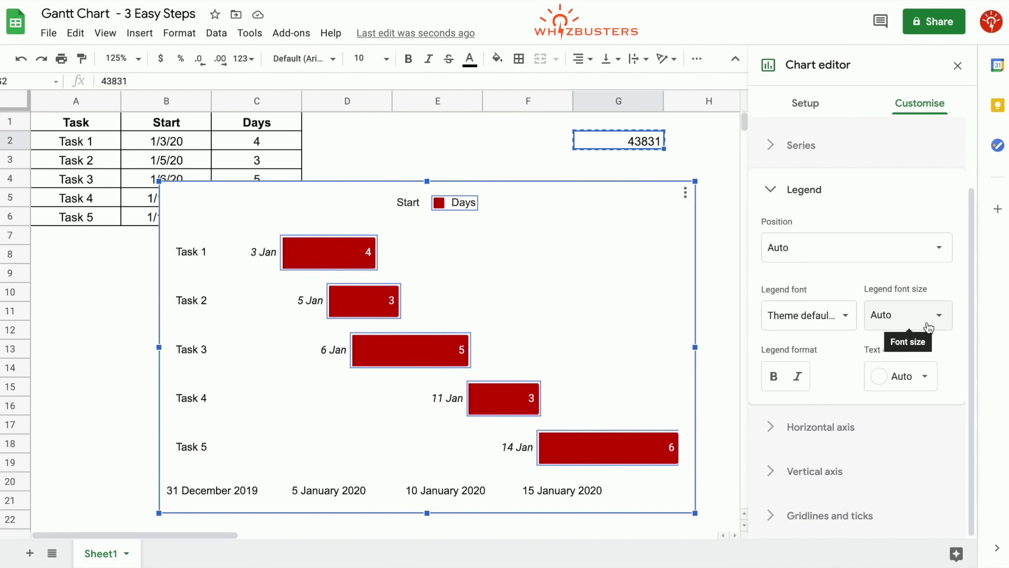
pyautogui.click(897, 262)
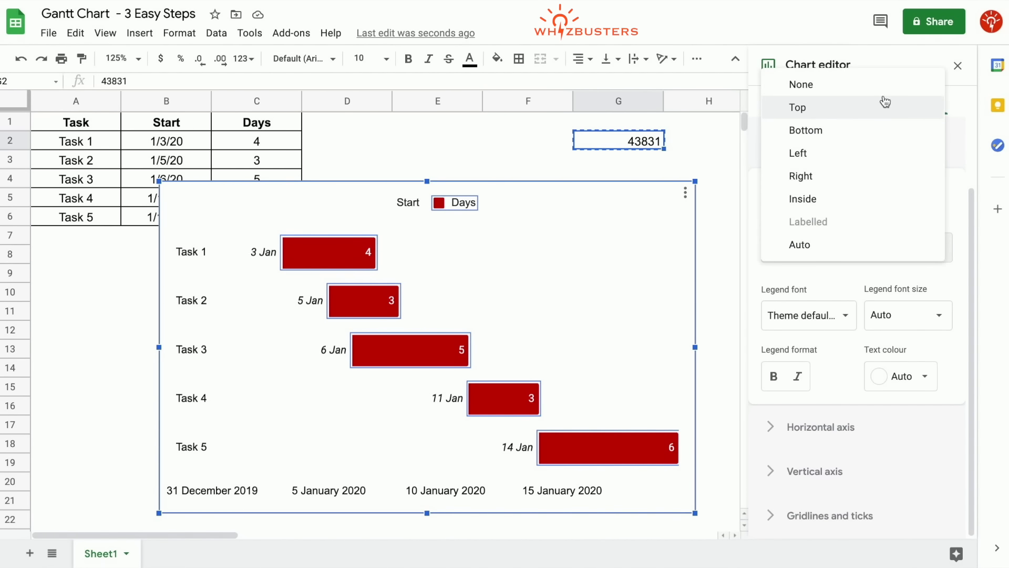
pyautogui.click(879, 132)
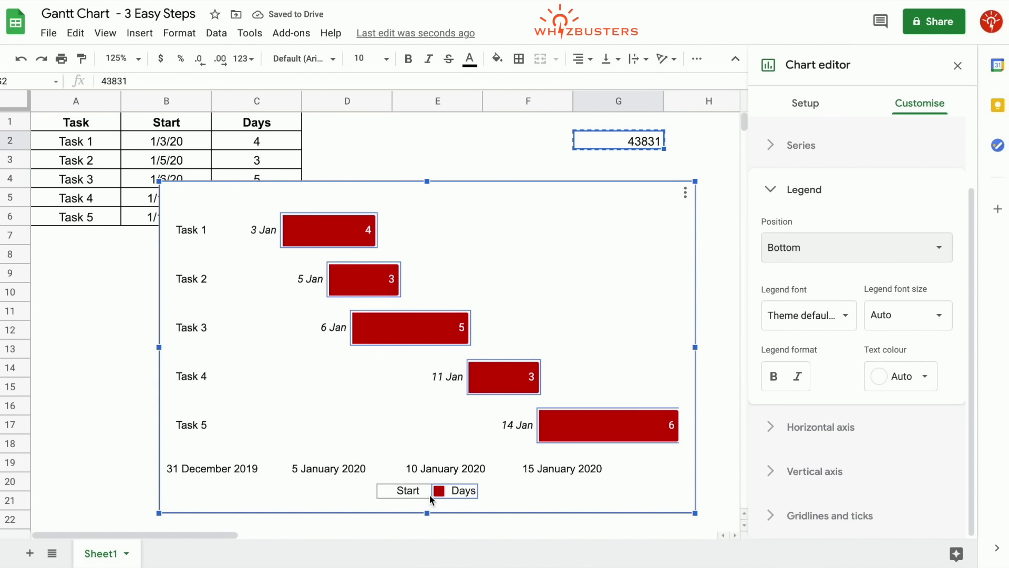
# Rename the Start entry in the chart legend to "Duration in"
pyautogui.doubleClick(413, 488)
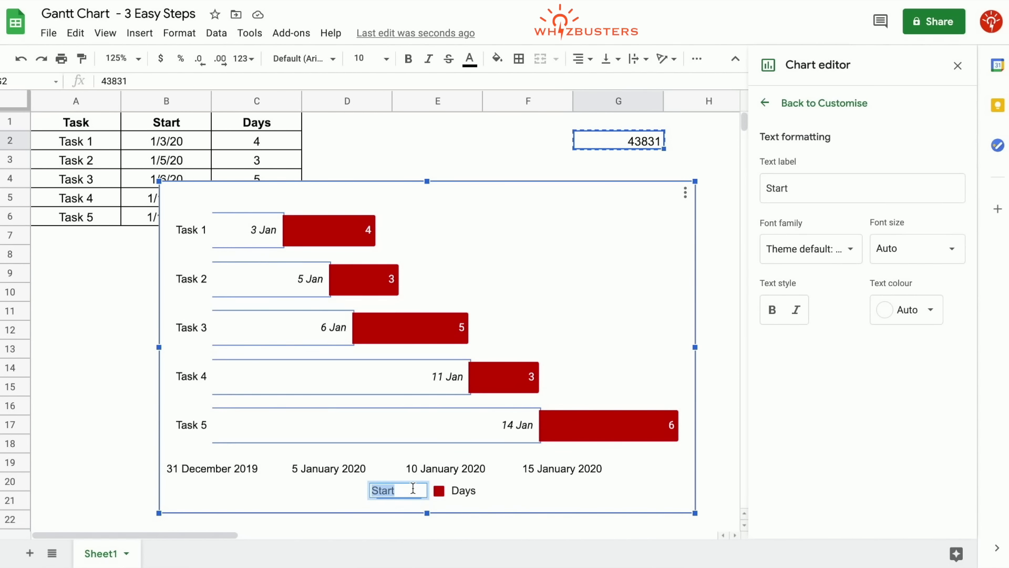
pyautogui.write('Duration in')
pyautogui.click(525, 499)
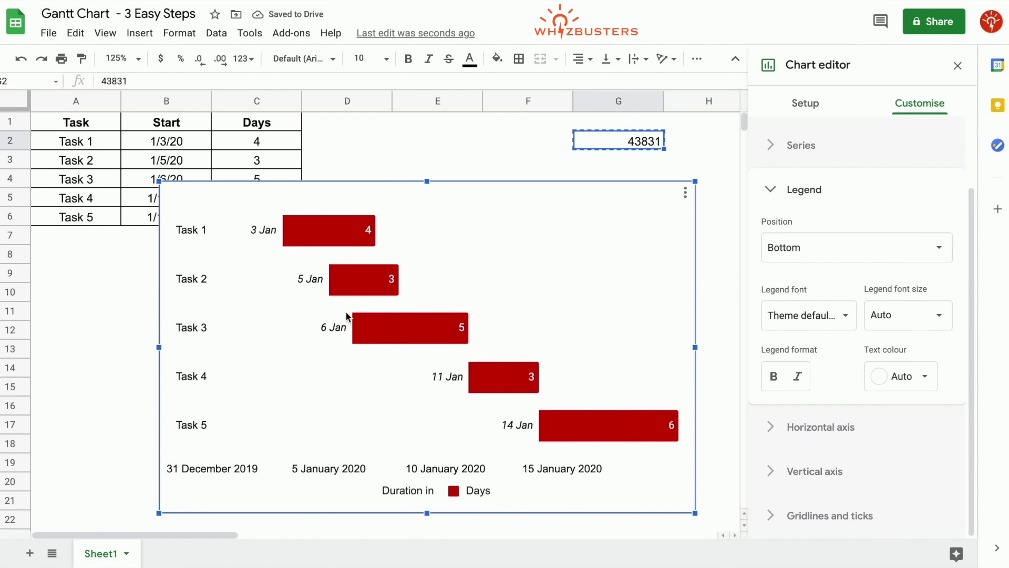
# Add the chart title "Gantt Chart for Project A"
pyautogui.click(771, 190)
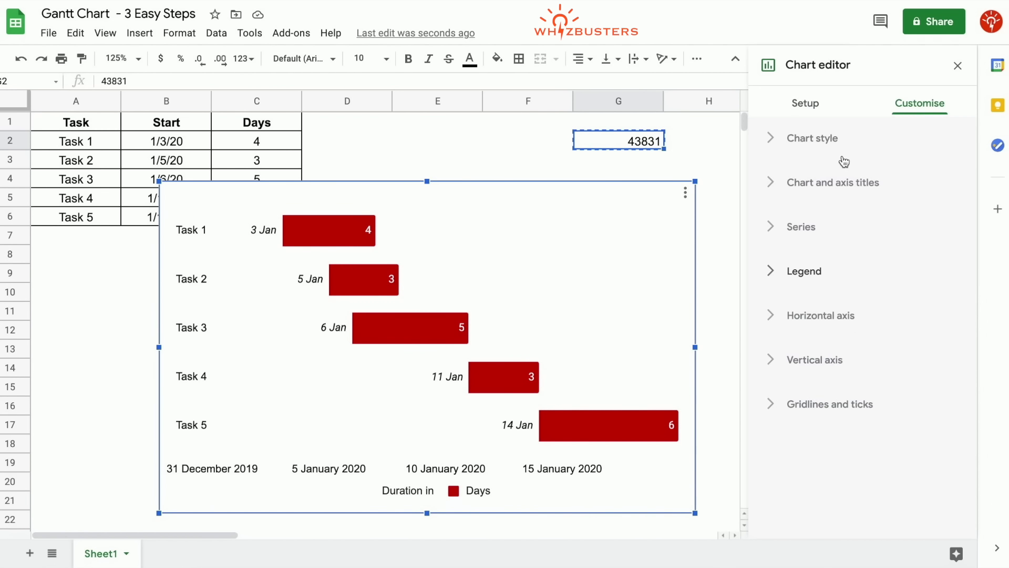
pyautogui.click(824, 195)
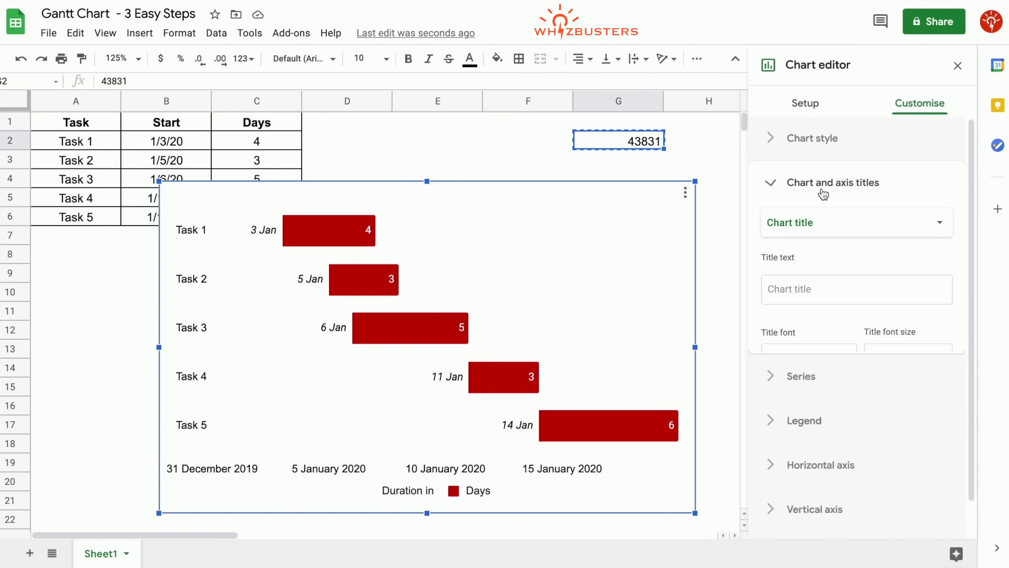
pyautogui.click(818, 230)
pyautogui.click(846, 229)
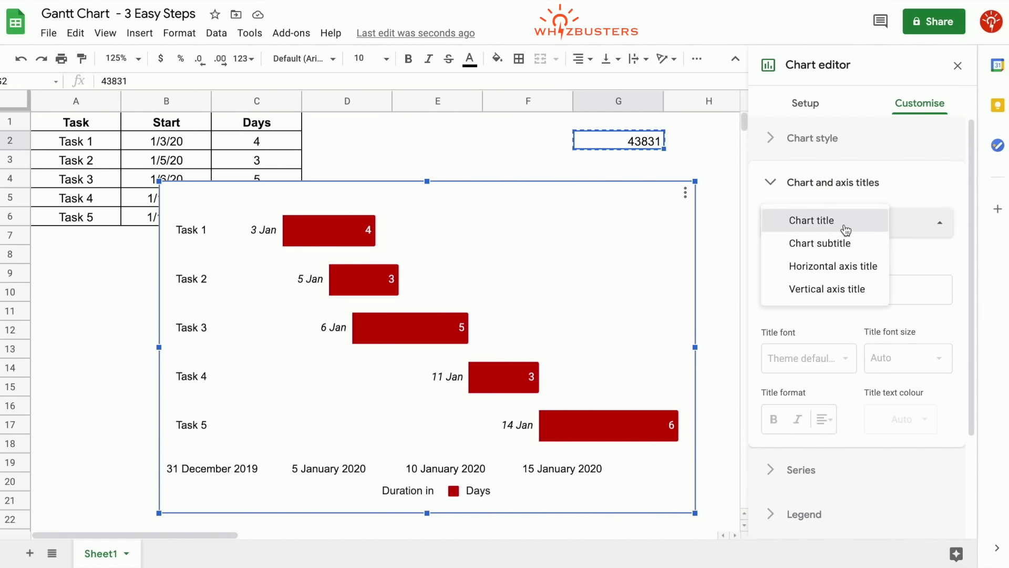
pyautogui.click(827, 286)
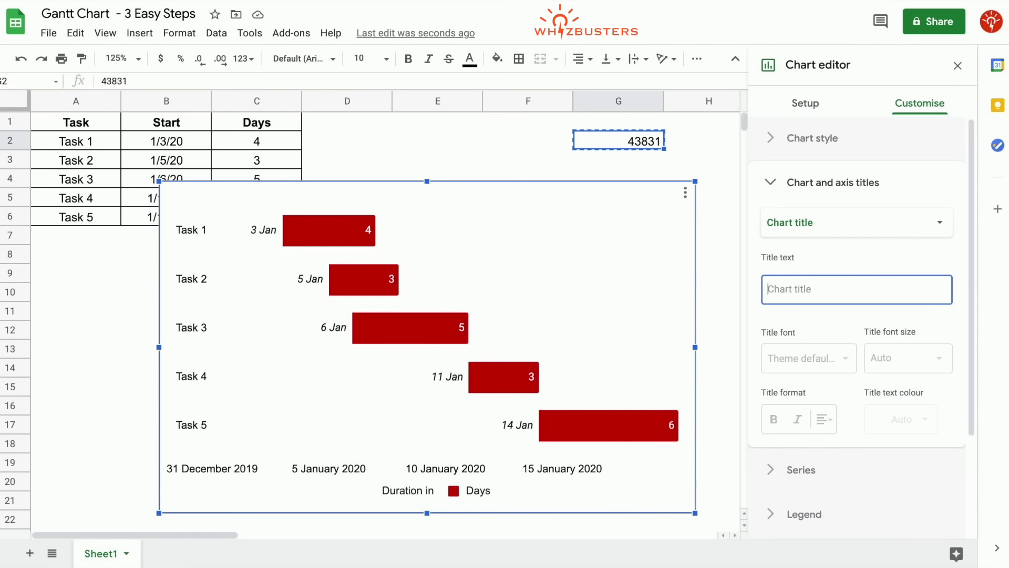
pyautogui.write('Gantt Chart for Project A')
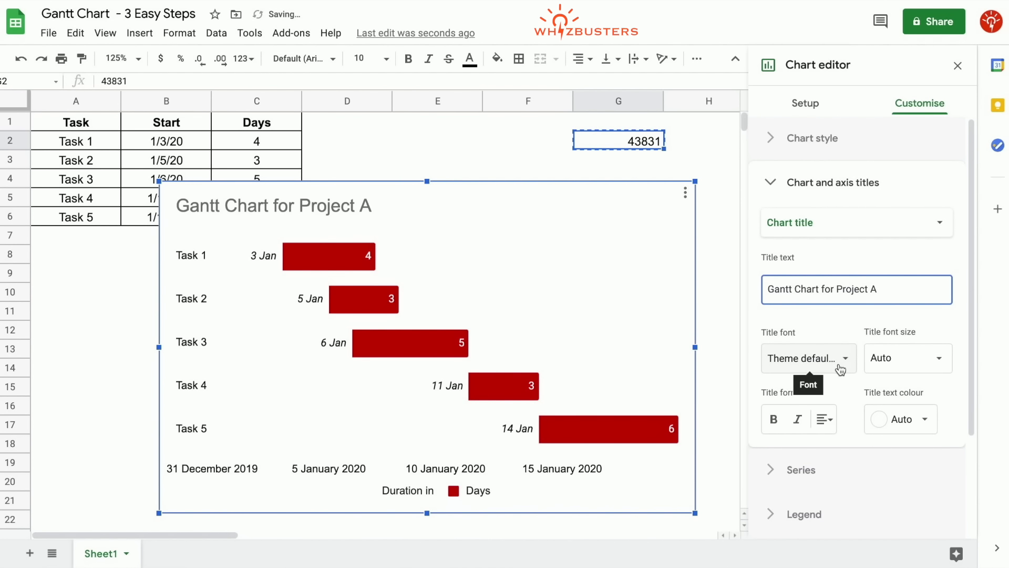
# Centre the chart title and make it bold
pyautogui.click(822, 421)
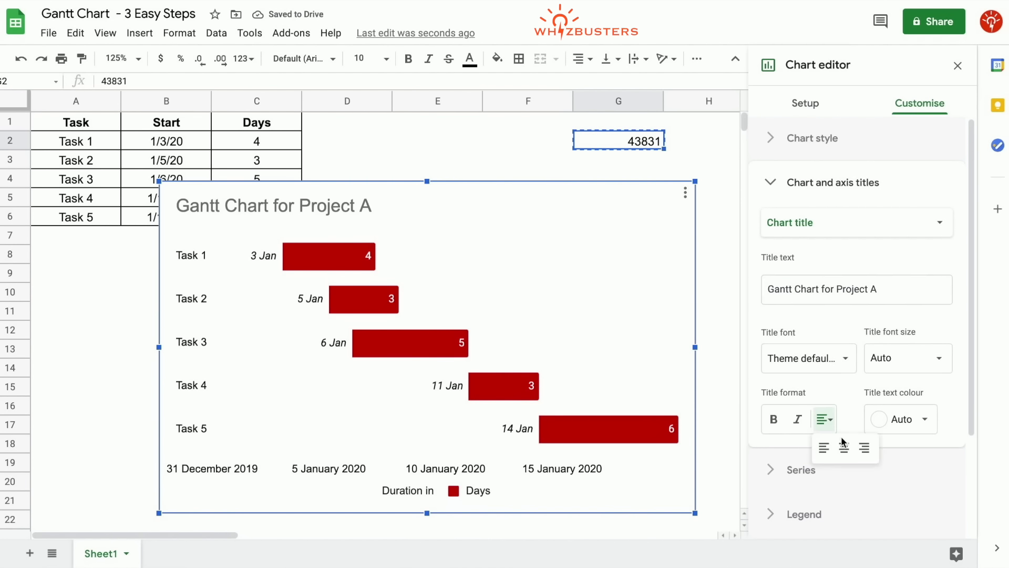
pyautogui.click(847, 460)
pyautogui.click(765, 425)
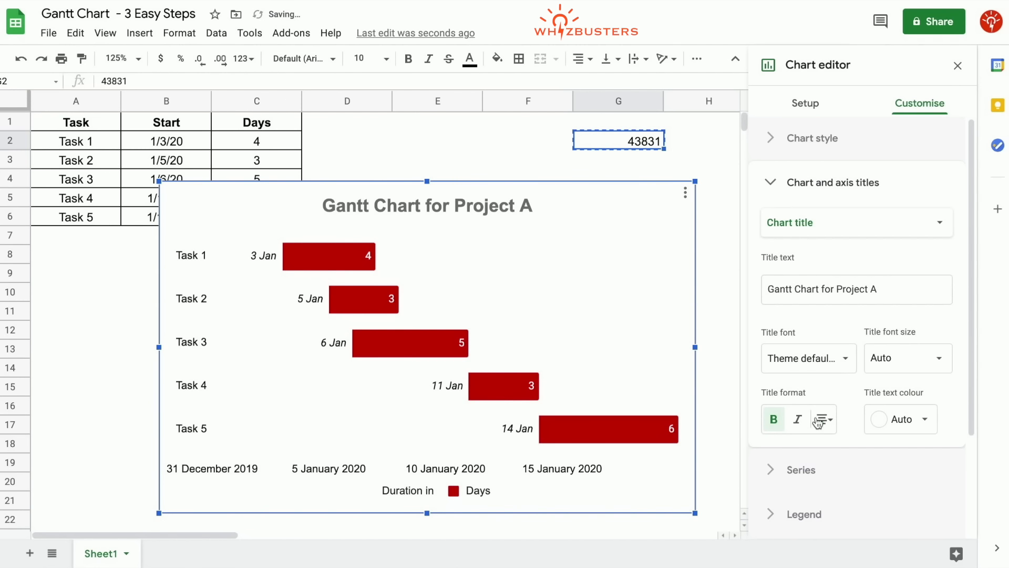
# Set the chart title's font size to 24 and its text colour to black
pyautogui.click(928, 356)
pyautogui.click(917, 284)
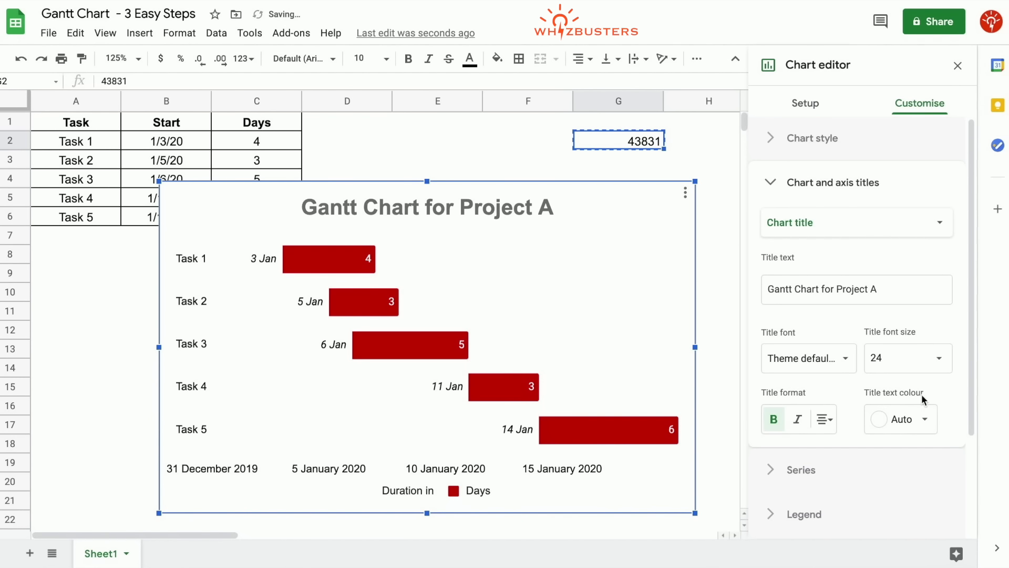
pyautogui.click(921, 422)
pyautogui.click(778, 206)
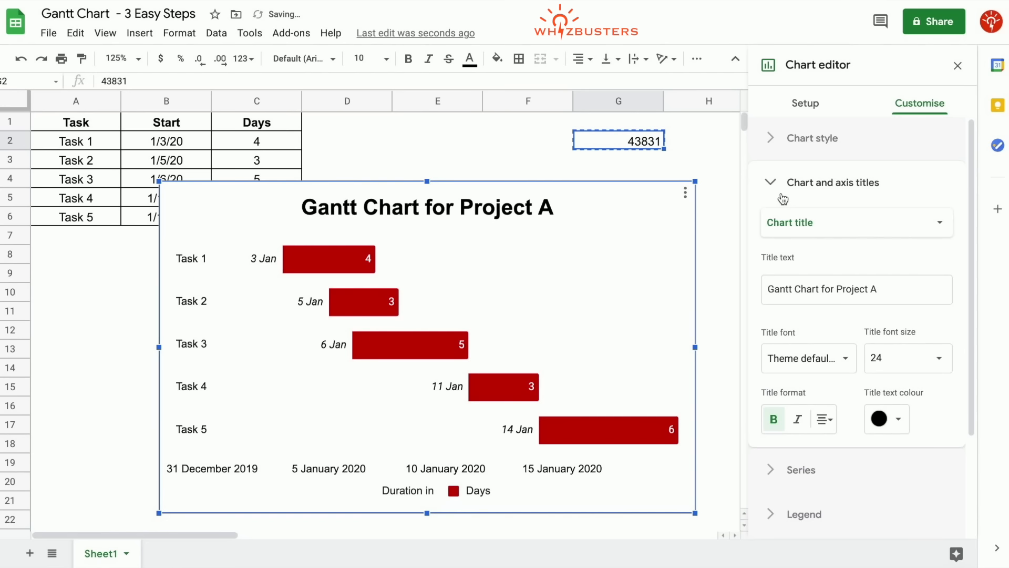
# Add the chart subtitle "Jan 1 - Jan 31, 2020"
pyautogui.click(877, 233)
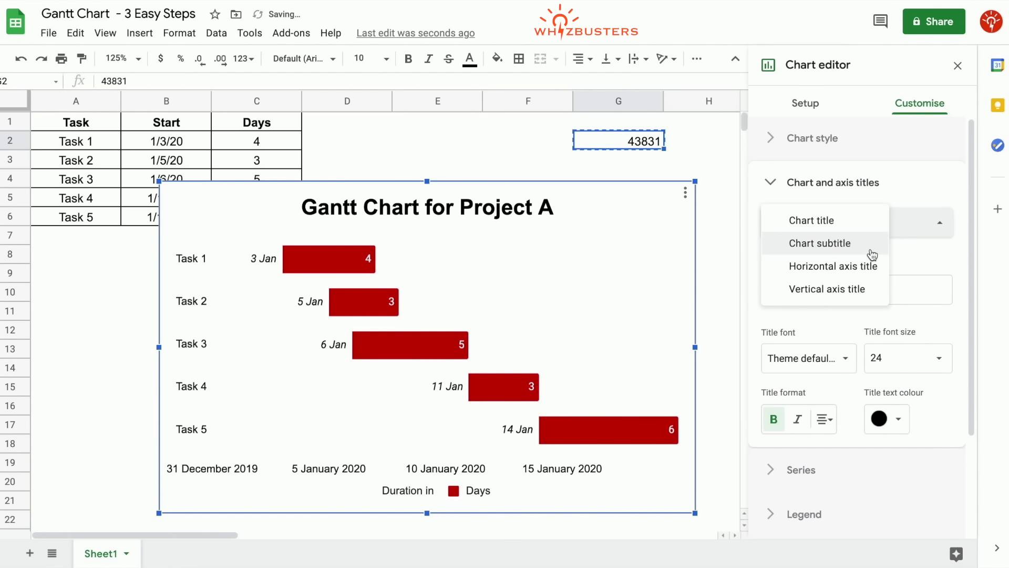
pyautogui.click(870, 247)
pyautogui.click(848, 289)
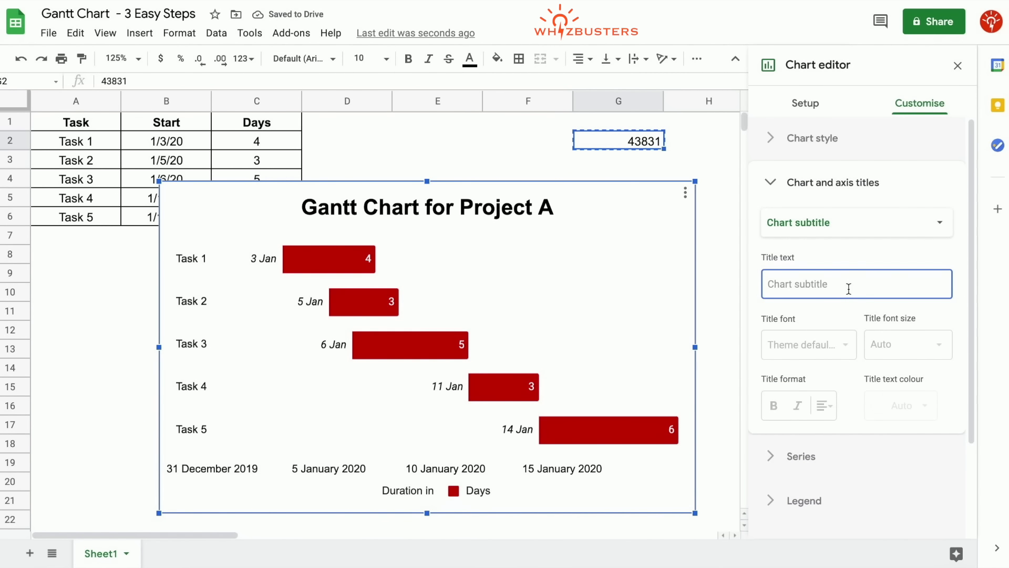
pyautogui.write('Jan 1 - Jan 31, 2020')
# Format the chart subtitle with the darkest grey text colour, centred alignment and italics
pyautogui.click(892, 411)
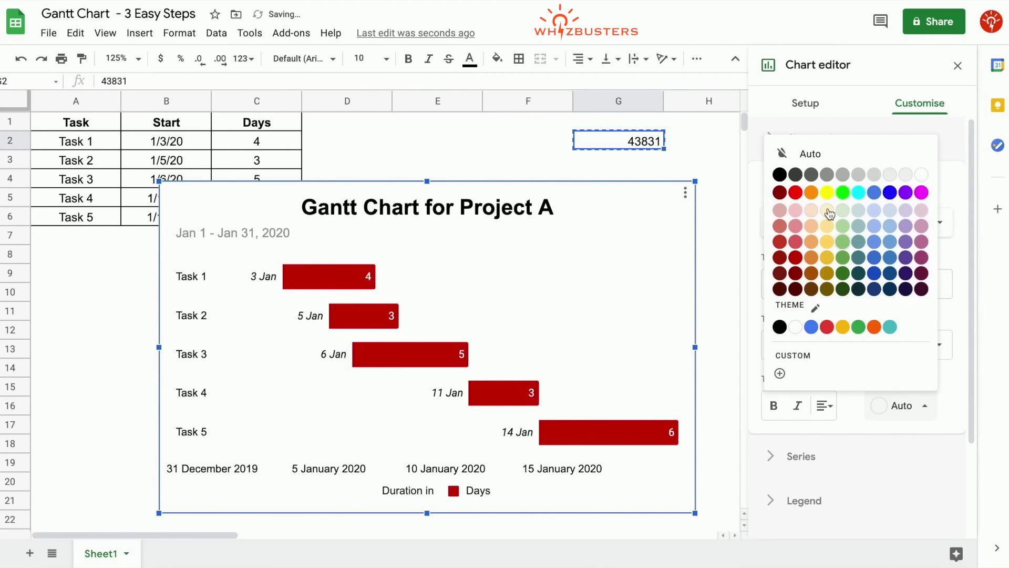
pyautogui.click(801, 179)
pyautogui.click(825, 405)
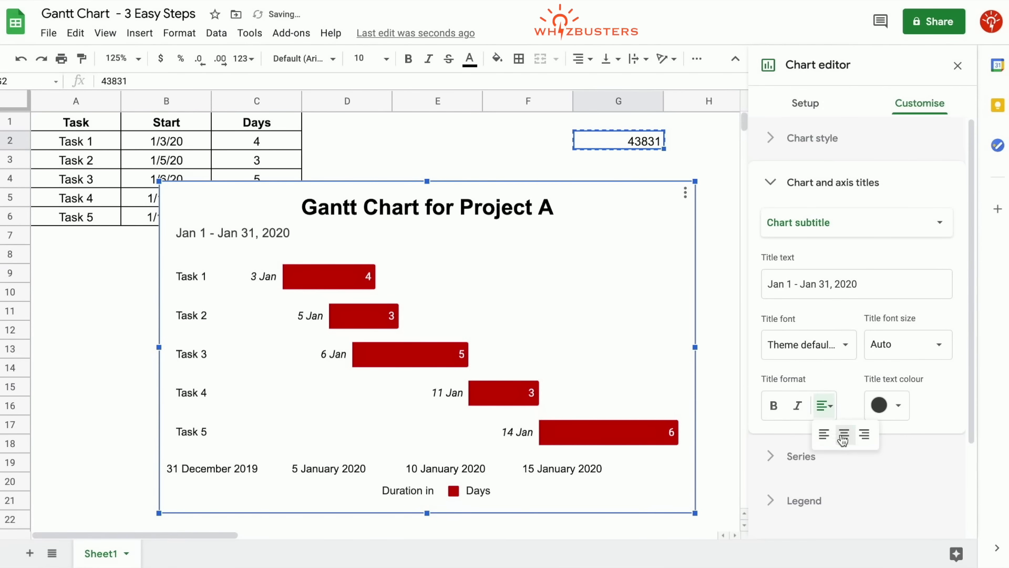
pyautogui.click(843, 431)
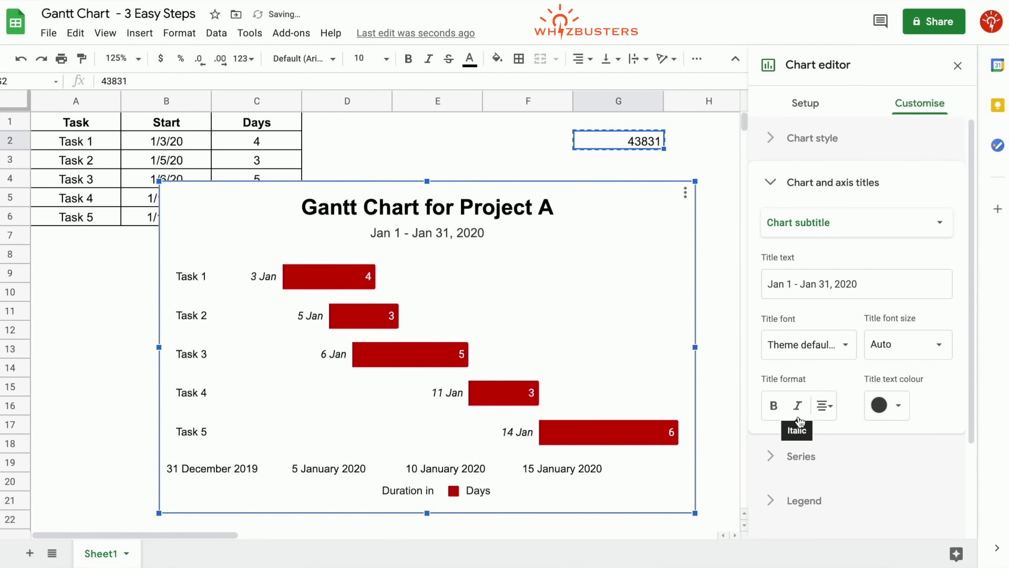
pyautogui.click(798, 408)
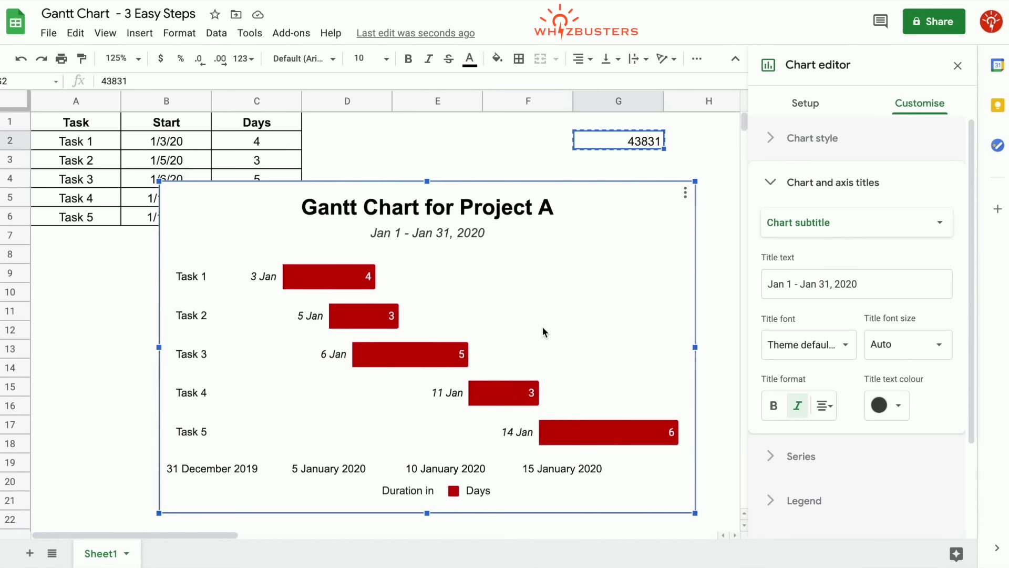
# Set the chart's background colour to the lightest grey in the standard palette
pyautogui.click(771, 181)
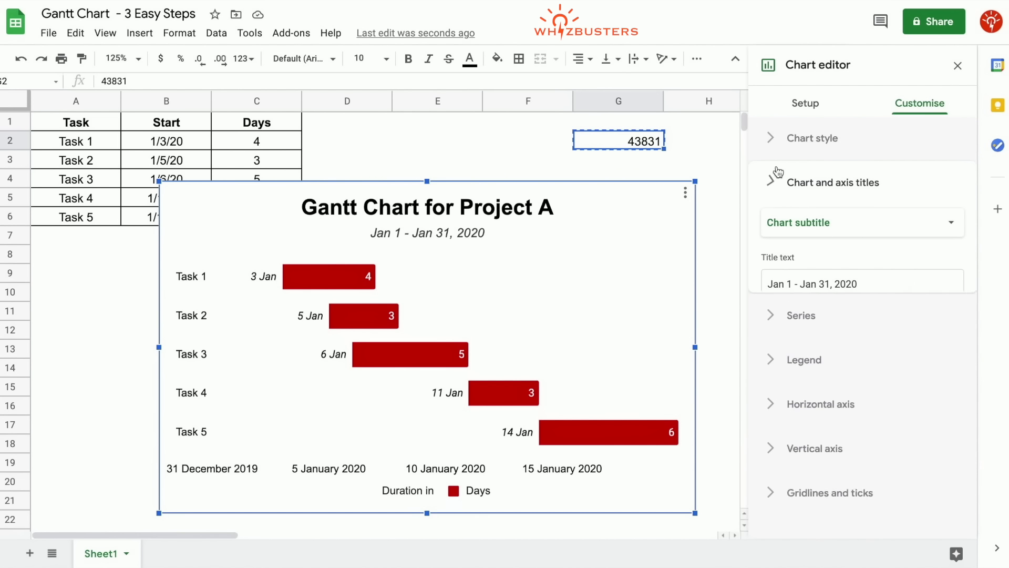
pyautogui.click(772, 139)
pyautogui.click(799, 199)
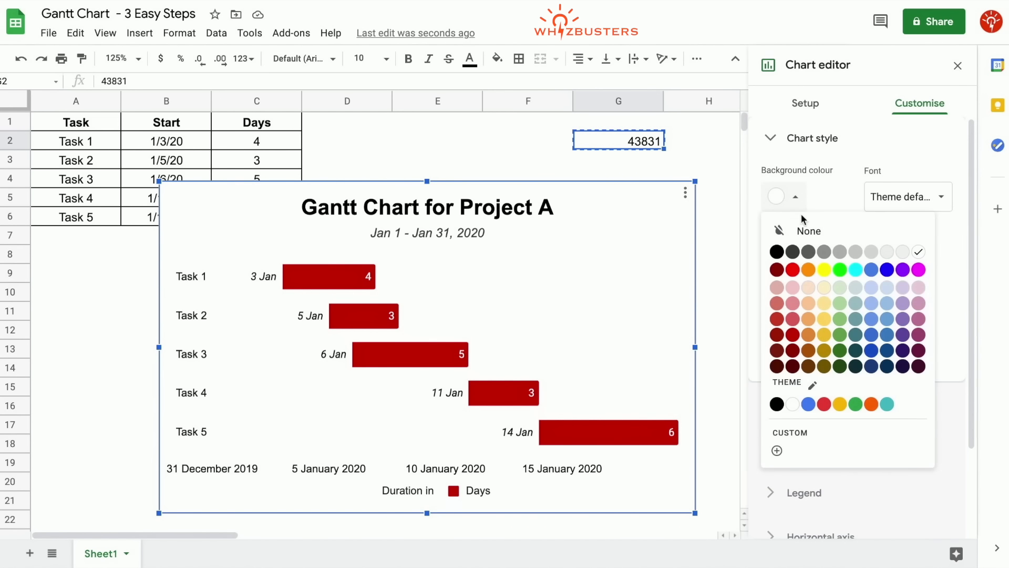
pyautogui.click(901, 253)
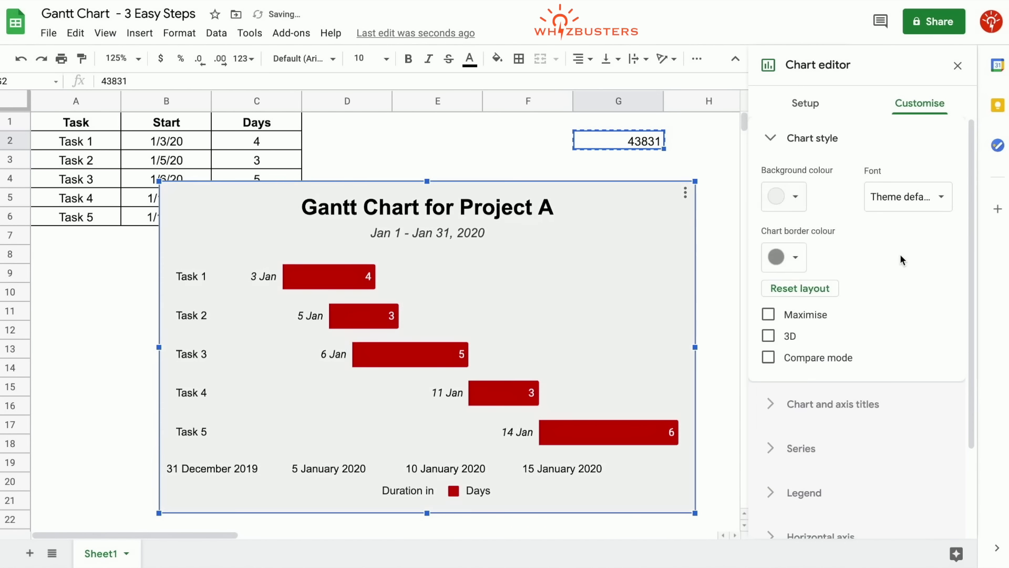
# Set the chart border colour to black and turn on the 3D style
pyautogui.click(796, 259)
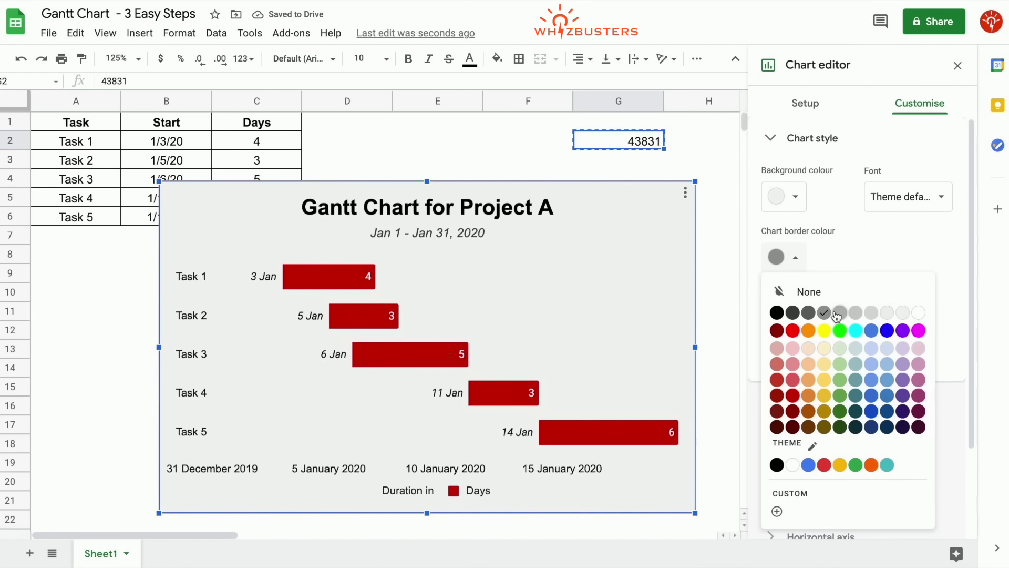
pyautogui.click(778, 314)
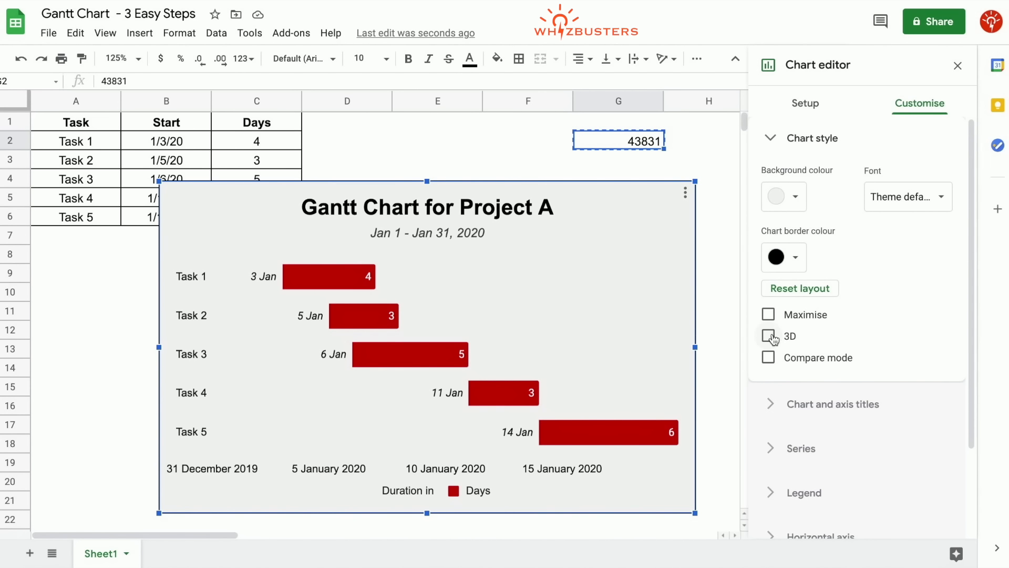
pyautogui.click(771, 337)
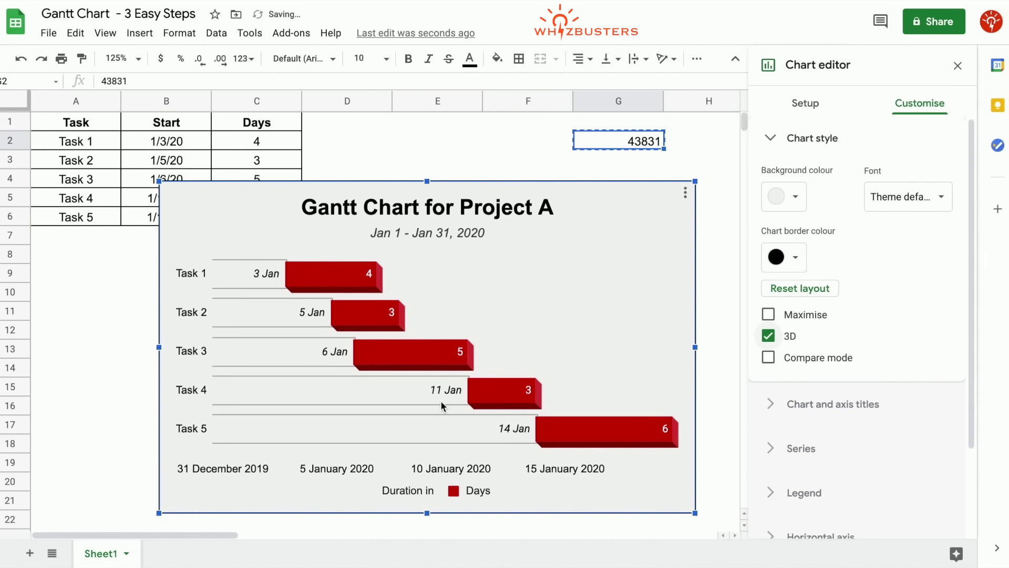
# Make the task labels on the chart's vertical axis bold
pyautogui.click(181, 315)
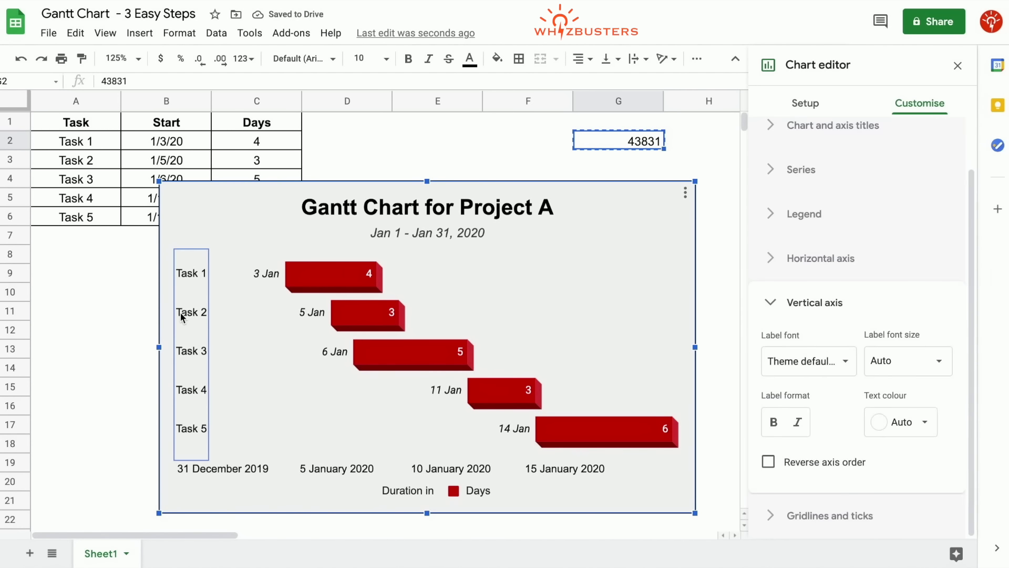
pyautogui.click(775, 424)
# Apply a custom date format to the horizontal axis showing only the day and abbreviated month, without the year
pyautogui.click(430, 471)
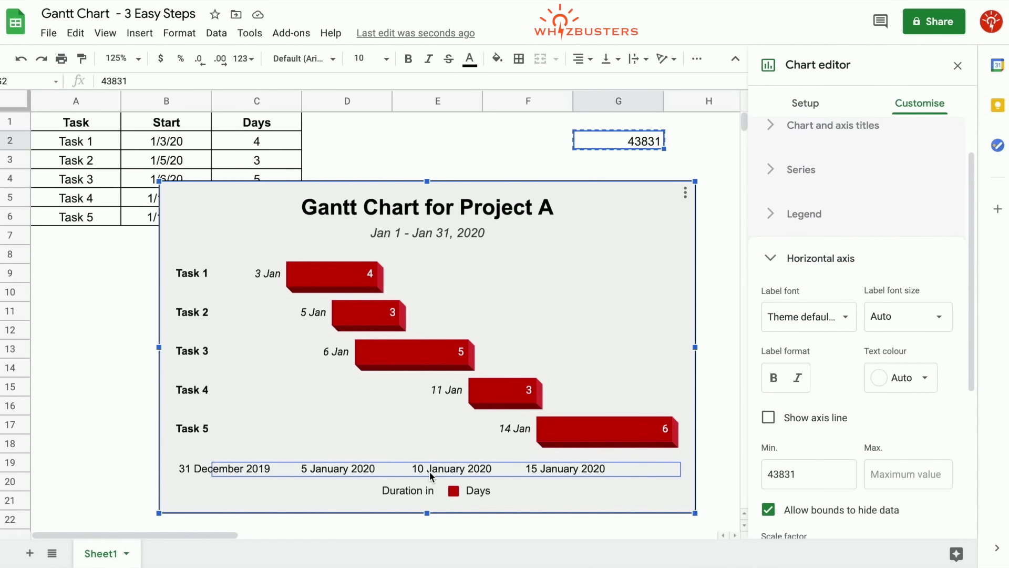
pyautogui.scroll(-5, 893, 499)
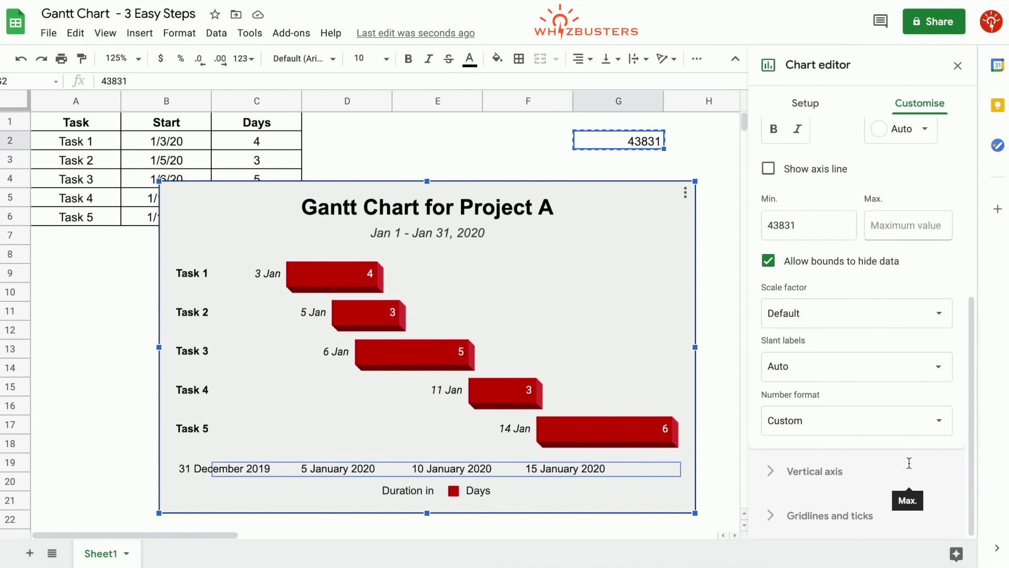
pyautogui.click(908, 427)
pyautogui.click(854, 523)
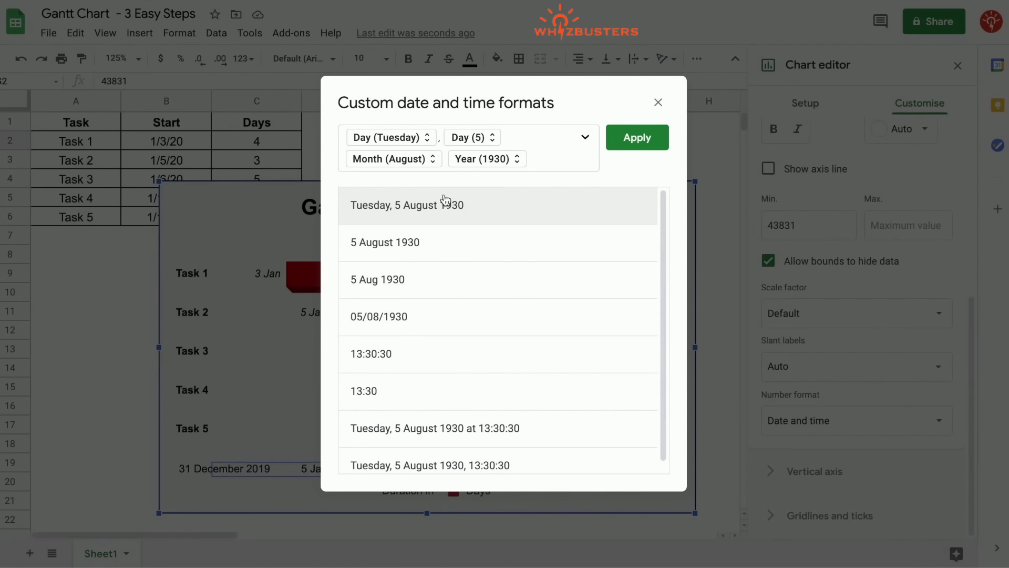
pyautogui.click(425, 284)
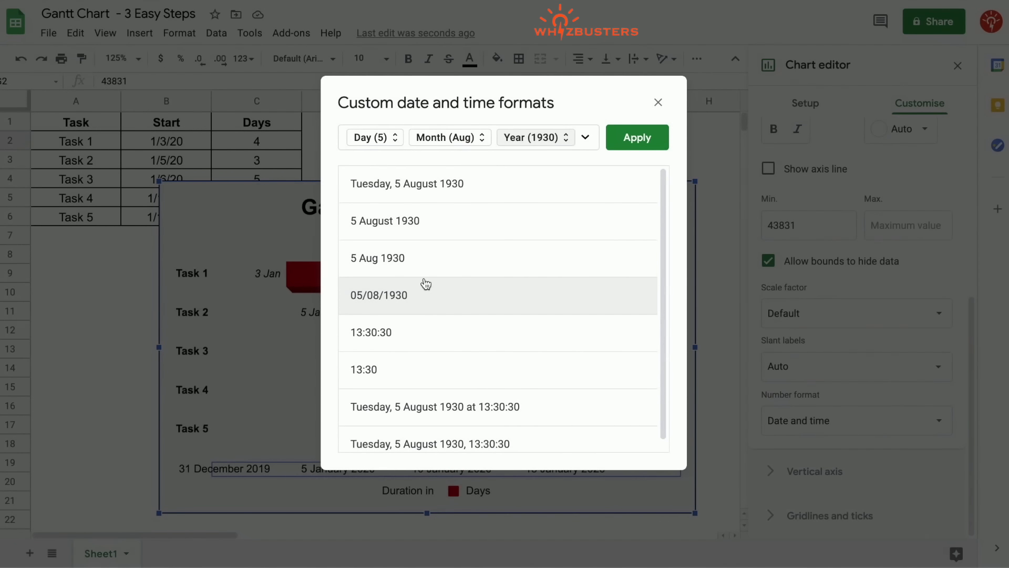
pyautogui.click(533, 137)
pyautogui.click(534, 176)
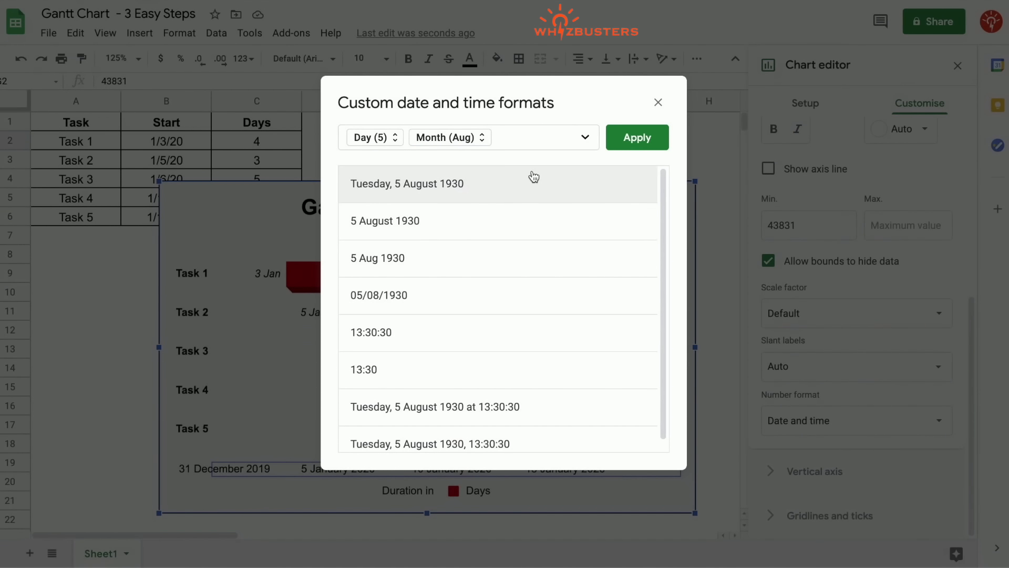
pyautogui.click(638, 138)
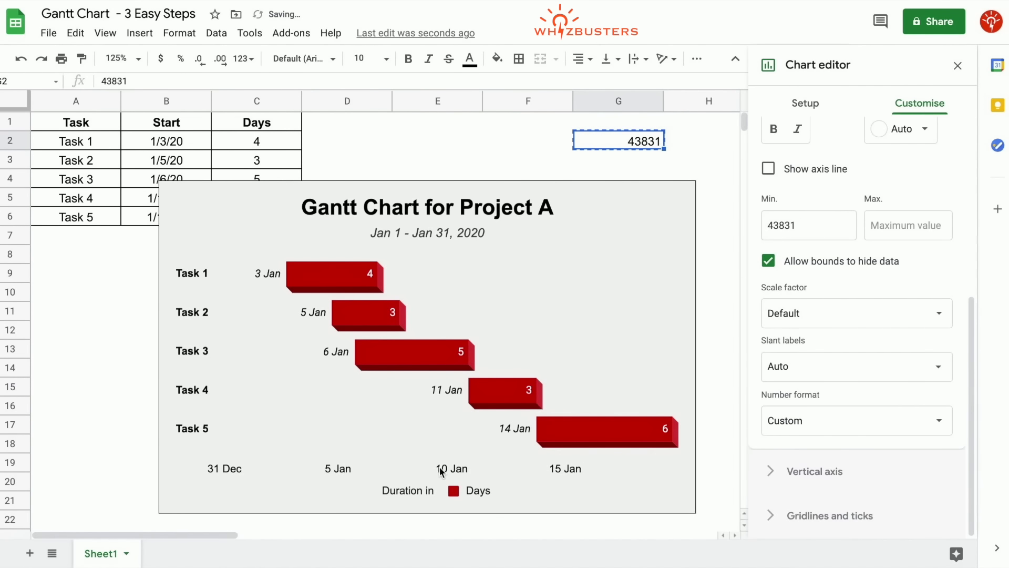